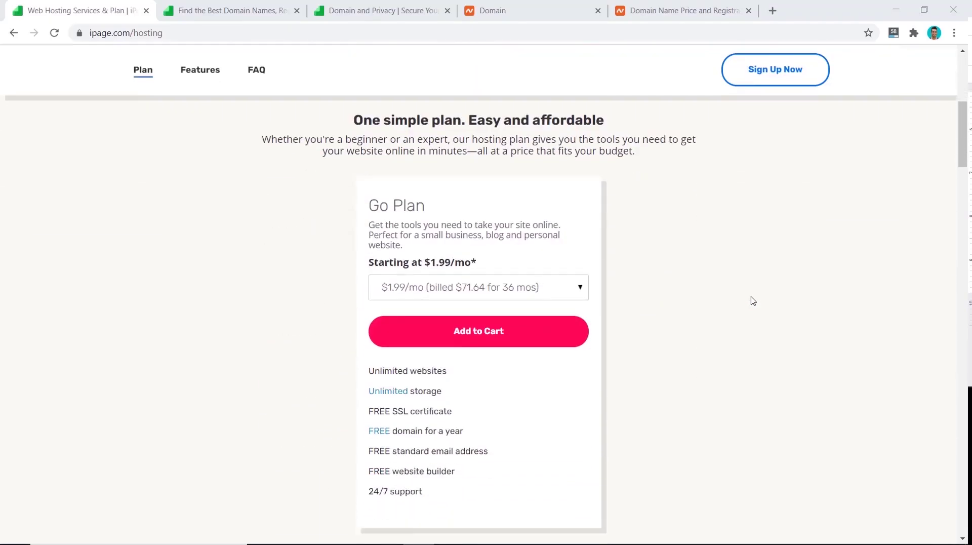
- Install WordPress on the domain from the control panel's WordPress section, entering the admin account details
{"action": "left_click", "coordinate": [587, 256]}
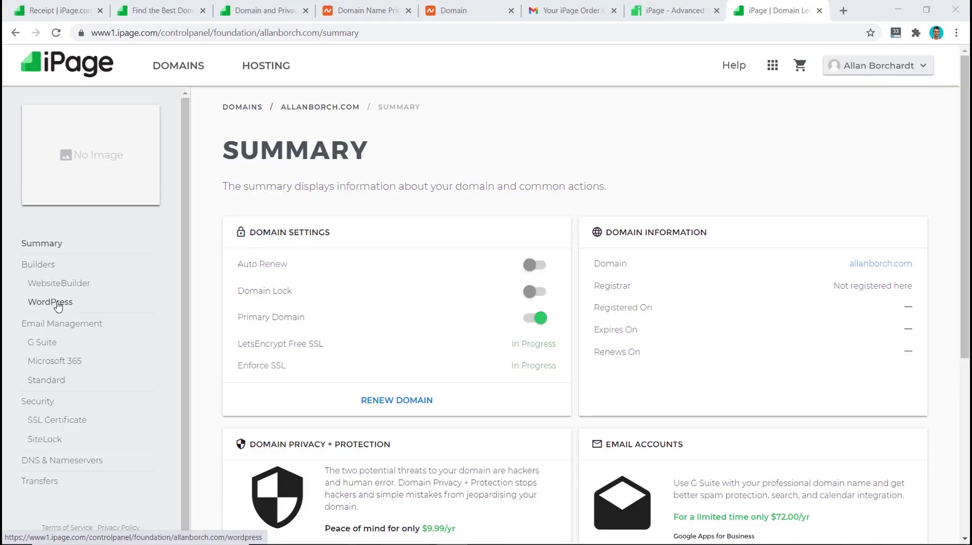
{"action": "left_click", "coordinate": [53, 302]}
{"action": "scroll", "coordinate": [711, 324], "scroll_direction": "down", "scroll_amount": 2}
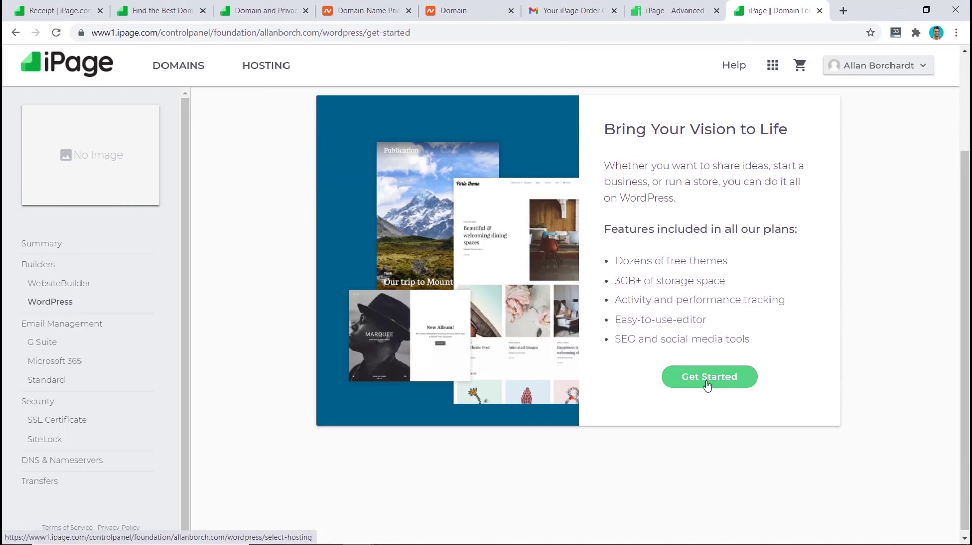
{"action": "left_click", "coordinate": [707, 375]}
{"action": "left_click", "coordinate": [295, 419]}
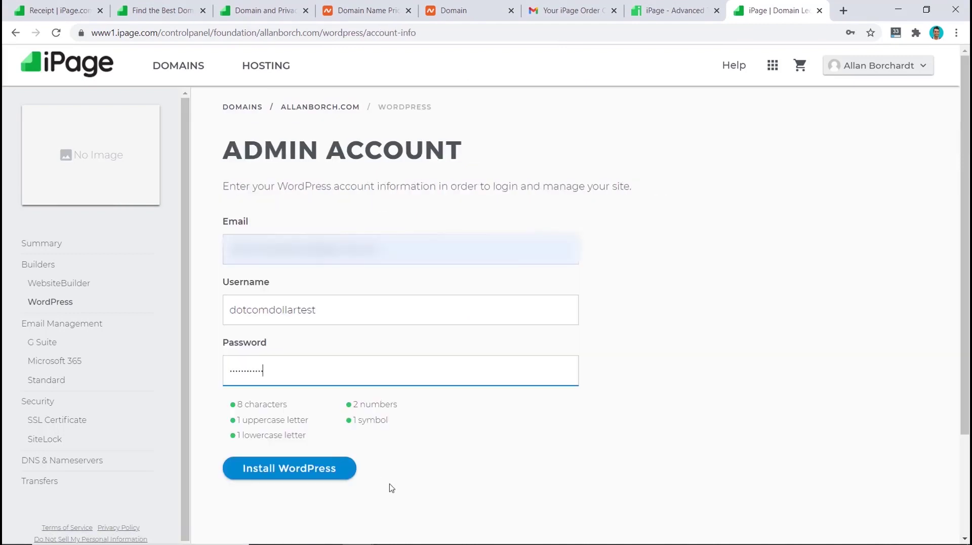
{"action": "left_click", "coordinate": [322, 469]}
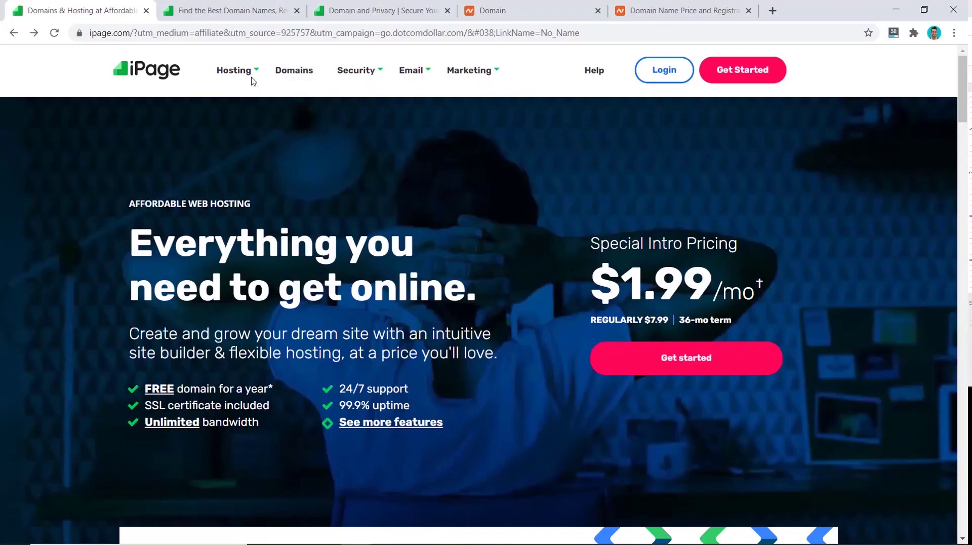
- On the Web Hosting page, keep the Go Plan at 36 months for $1.99/mo, billed $71.64
{"action": "mouse_move", "coordinate": [238, 71]}
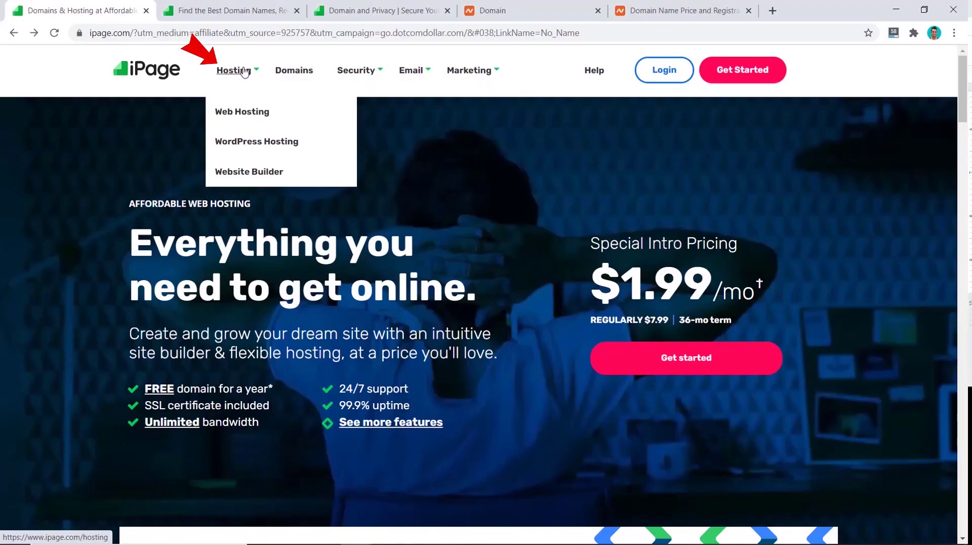
{"action": "left_click", "coordinate": [243, 113]}
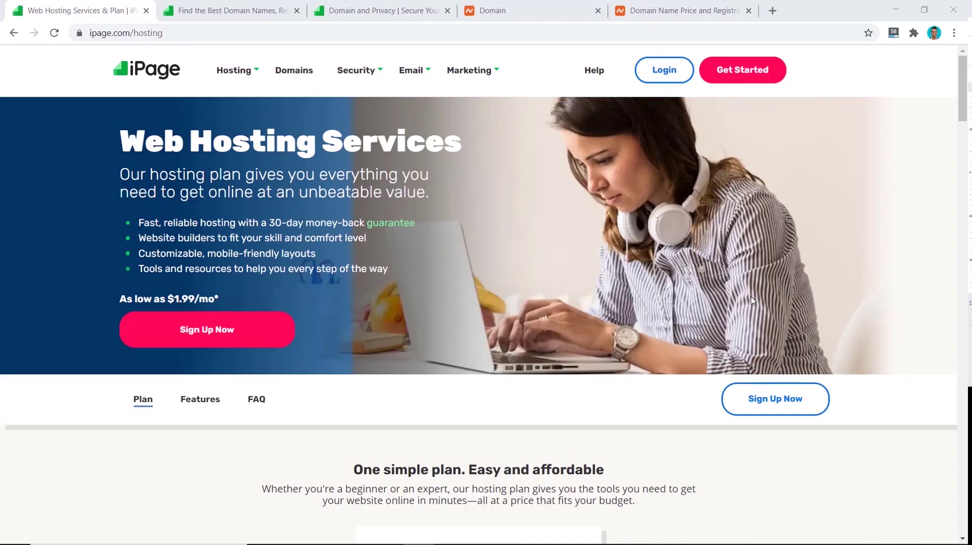
{"action": "scroll", "coordinate": [753, 301], "scroll_direction": "down", "scroll_amount": 7}
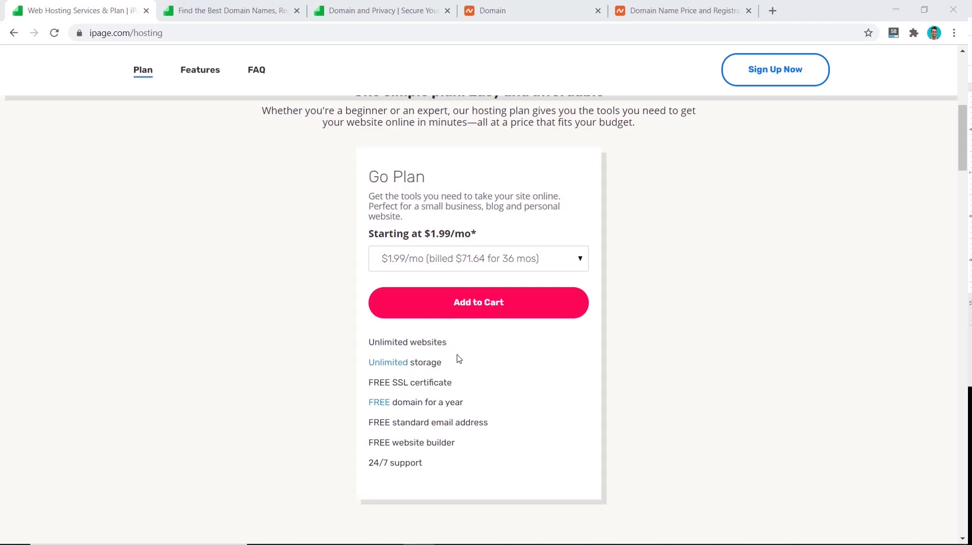
{"action": "left_click", "coordinate": [579, 261]}
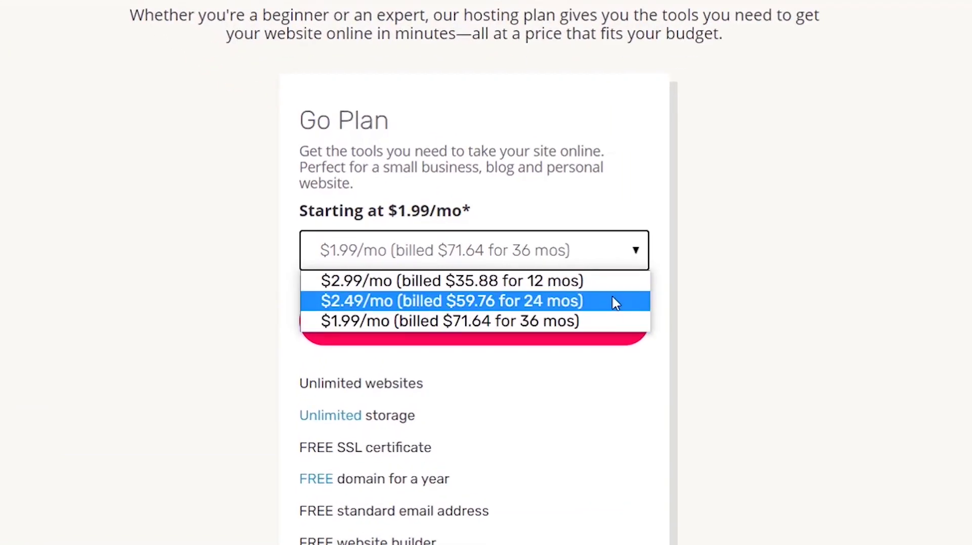
{"action": "left_click", "coordinate": [718, 242]}
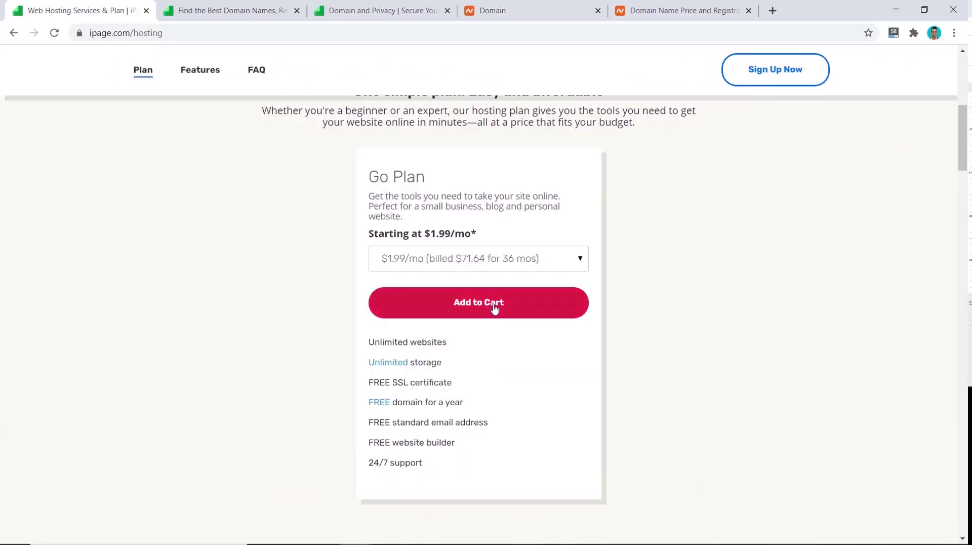
- Add the Go Plan to the cart, then compare against Namecheap's .com price of $7.38
{"action": "left_click", "coordinate": [509, 310]}
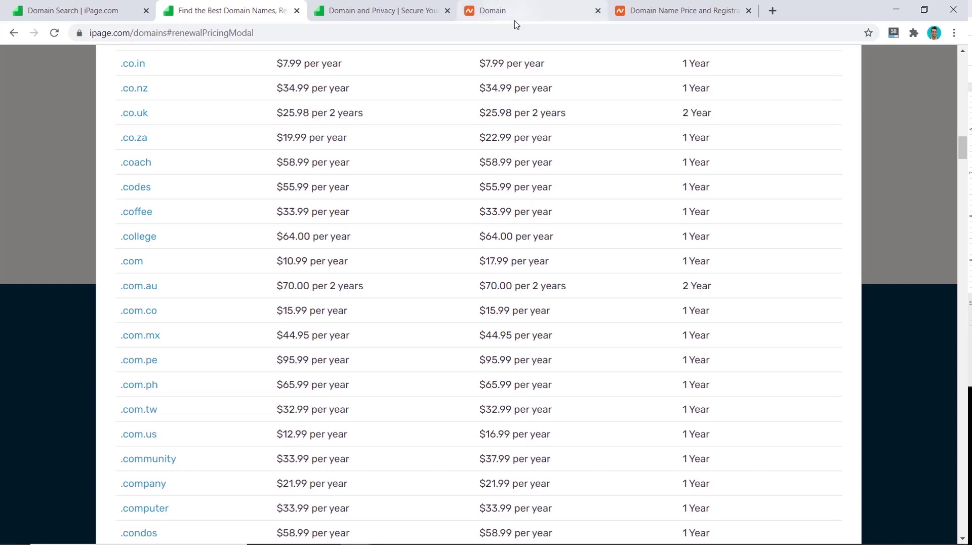
{"action": "left_click", "coordinate": [516, 18]}
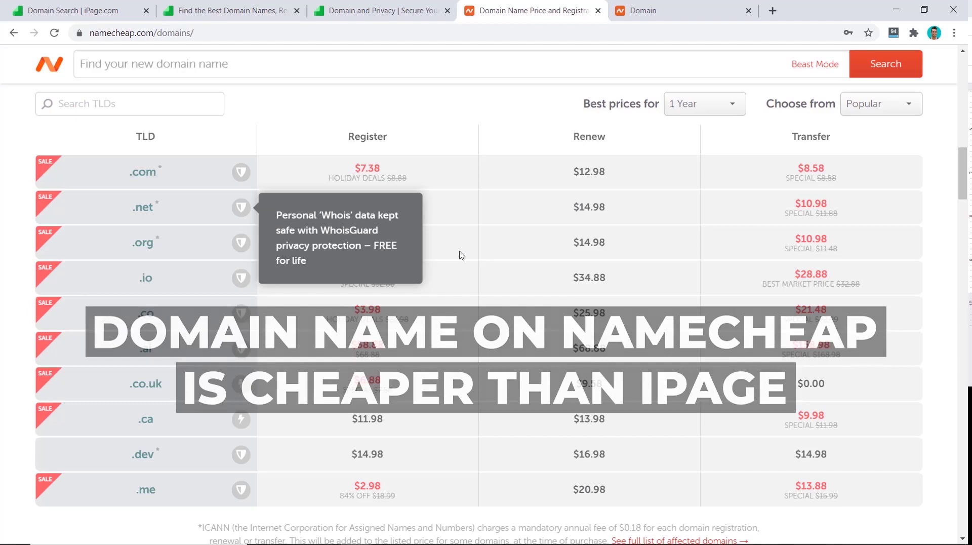
- Search for the already-owned .com domain and add it to the cart as a domain transfer
{"action": "key", "text": "ctrl+1"}
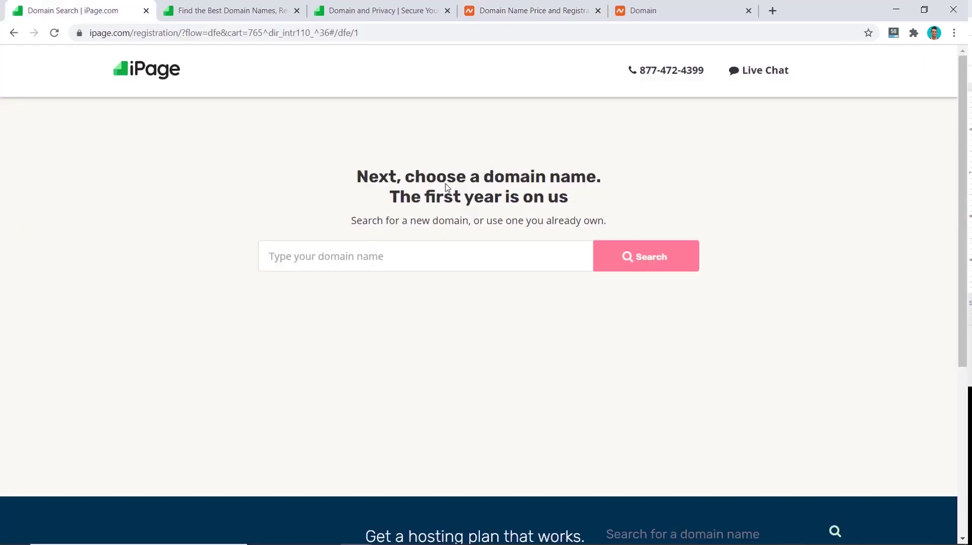
{"action": "left_click", "coordinate": [270, 256]}
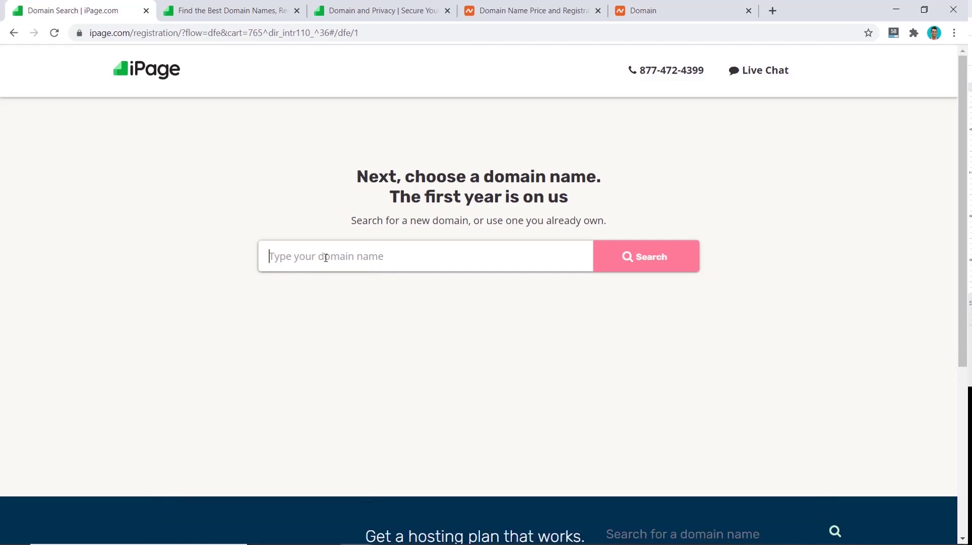
{"action": "type", "text": "allanborch.com"}
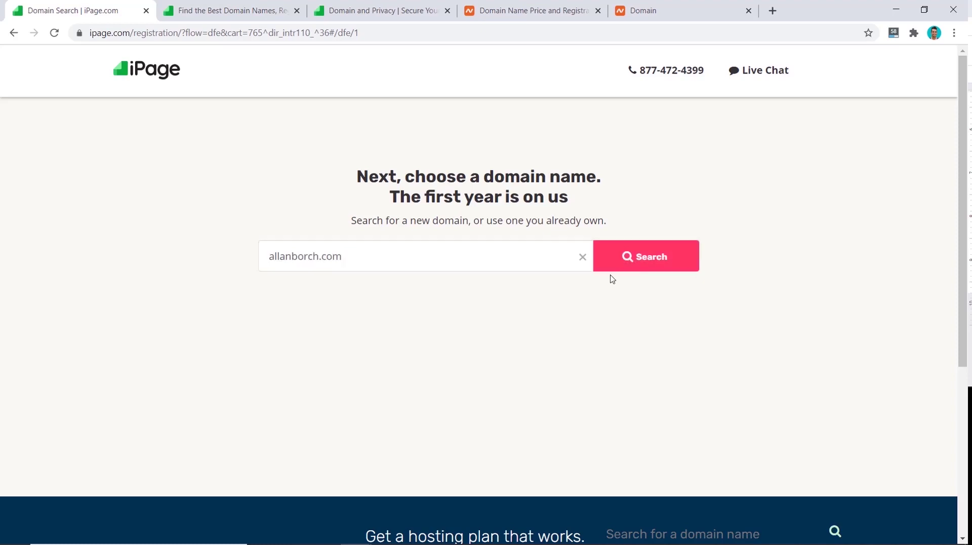
{"action": "left_click", "coordinate": [643, 263]}
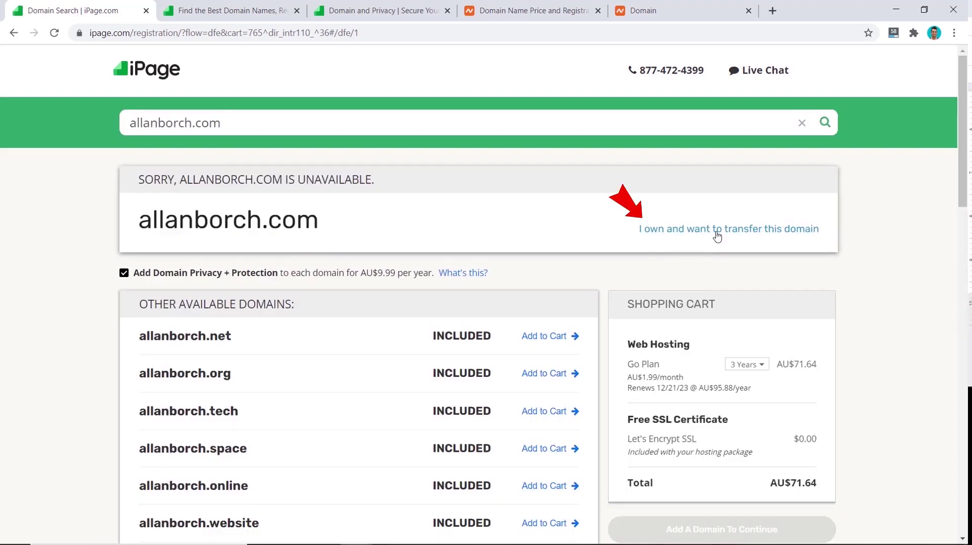
{"action": "left_click", "coordinate": [717, 229]}
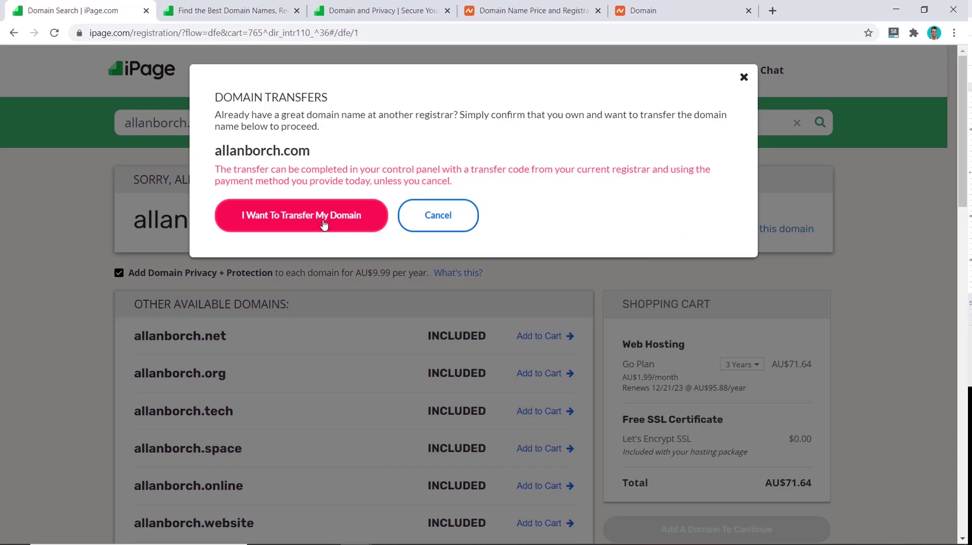
{"action": "left_click", "coordinate": [314, 224]}
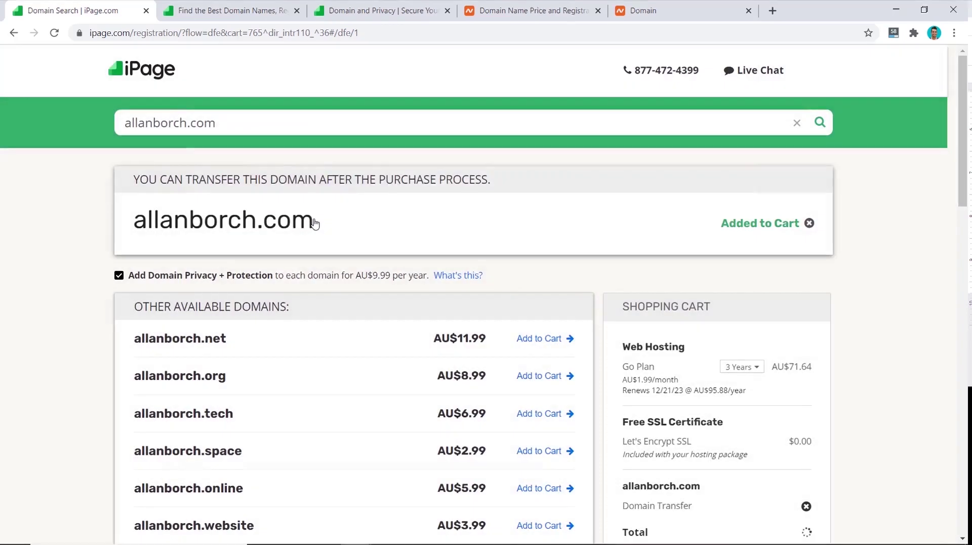
{"action": "scroll", "coordinate": [738, 414], "scroll_direction": "down", "scroll_amount": 4}
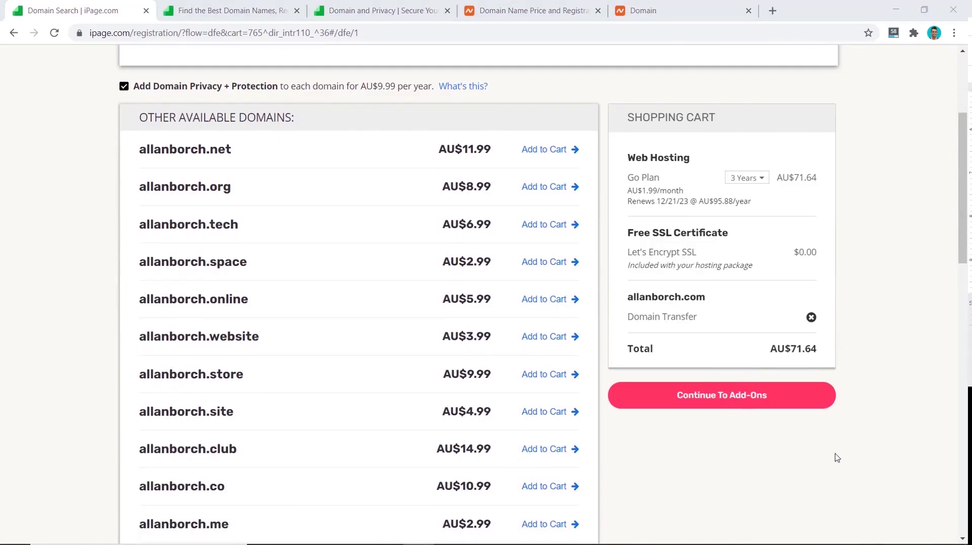
- Remove Website Backup & Restore, SiteLock and the domain transfer from the cart
{"action": "left_click", "coordinate": [722, 405]}
{"action": "scroll", "coordinate": [481, 347], "scroll_direction": "down", "scroll_amount": 3}
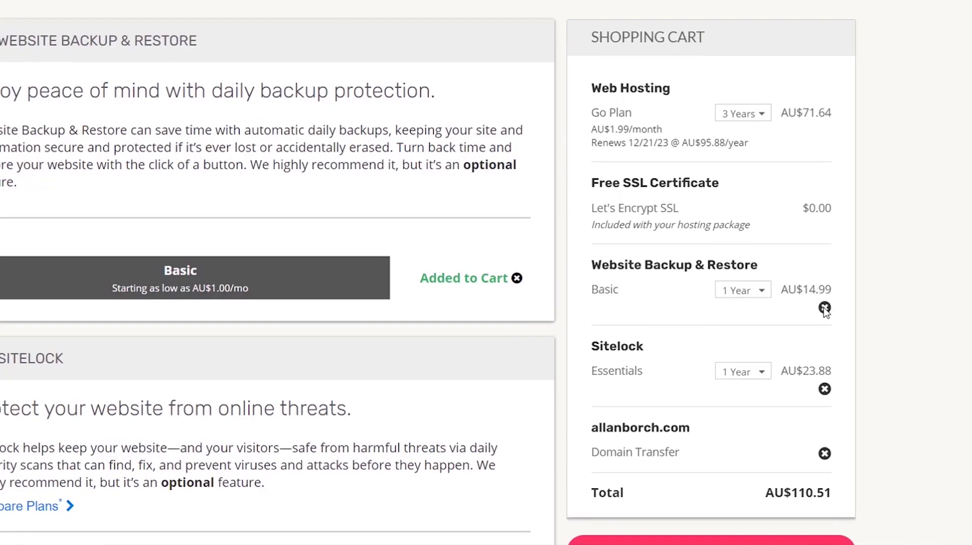
{"action": "left_click", "coordinate": [825, 308]}
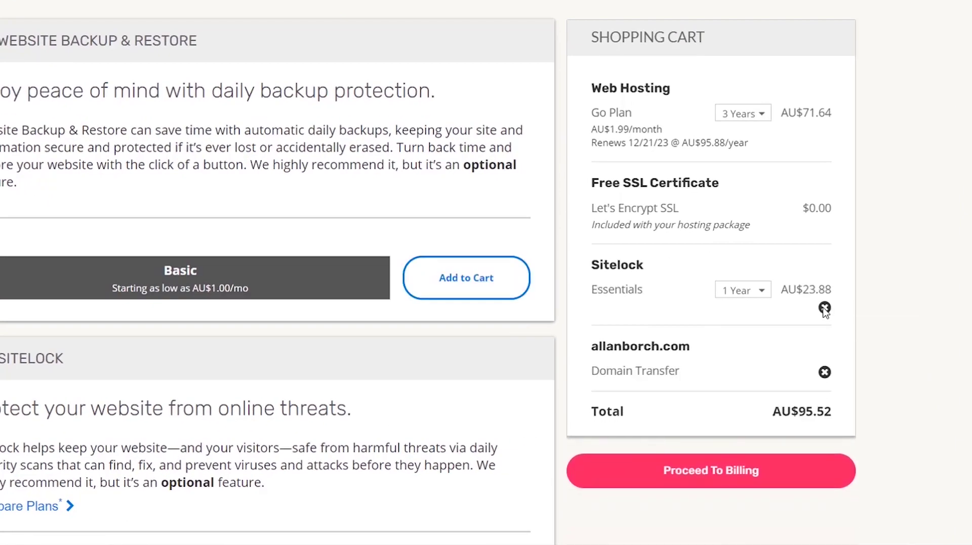
{"action": "left_click", "coordinate": [825, 309]}
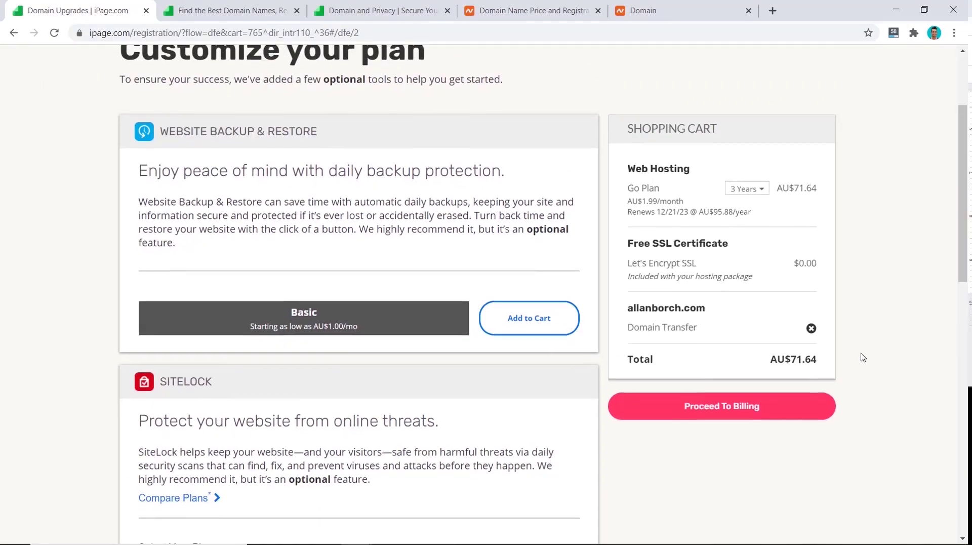
{"action": "scroll", "coordinate": [881, 334], "scroll_direction": "down", "scroll_amount": 5}
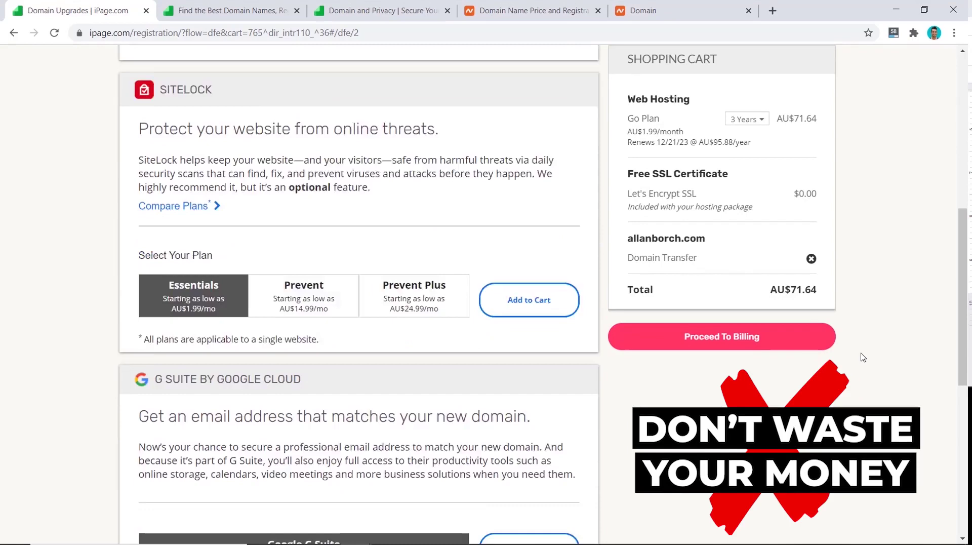
{"action": "scroll", "coordinate": [863, 357], "scroll_direction": "up", "scroll_amount": 6}
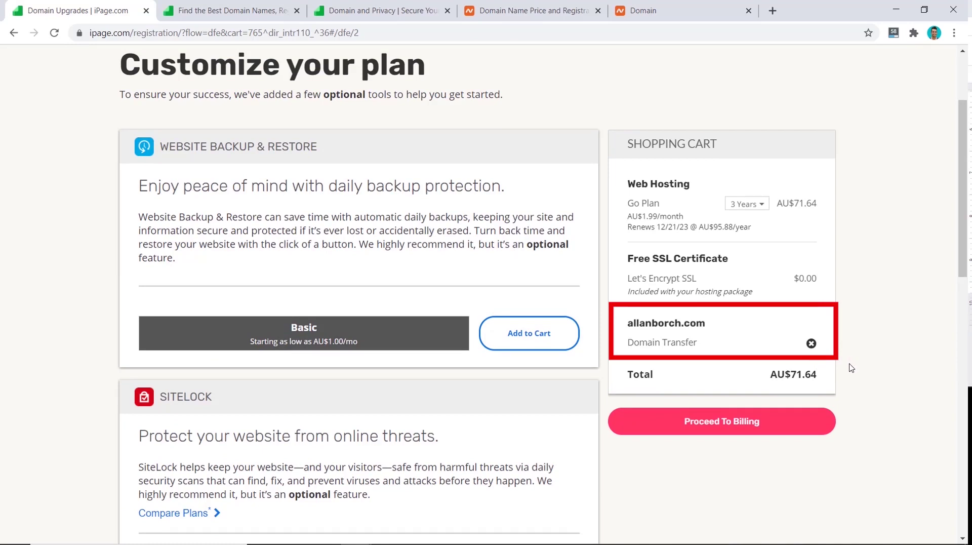
{"action": "left_click", "coordinate": [811, 343]}
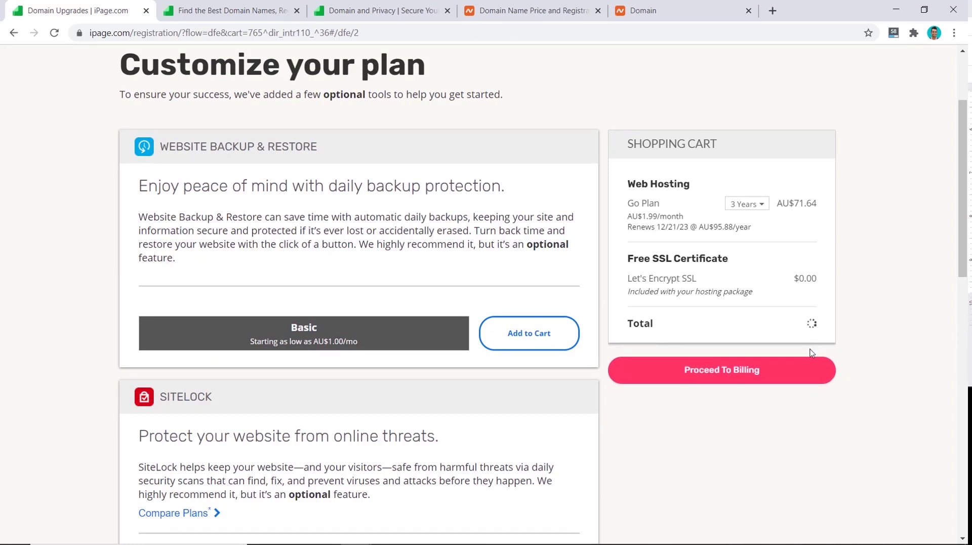
- Proceed to billing and place the AU$71.64 Go Plan order
{"action": "left_click", "coordinate": [737, 374]}
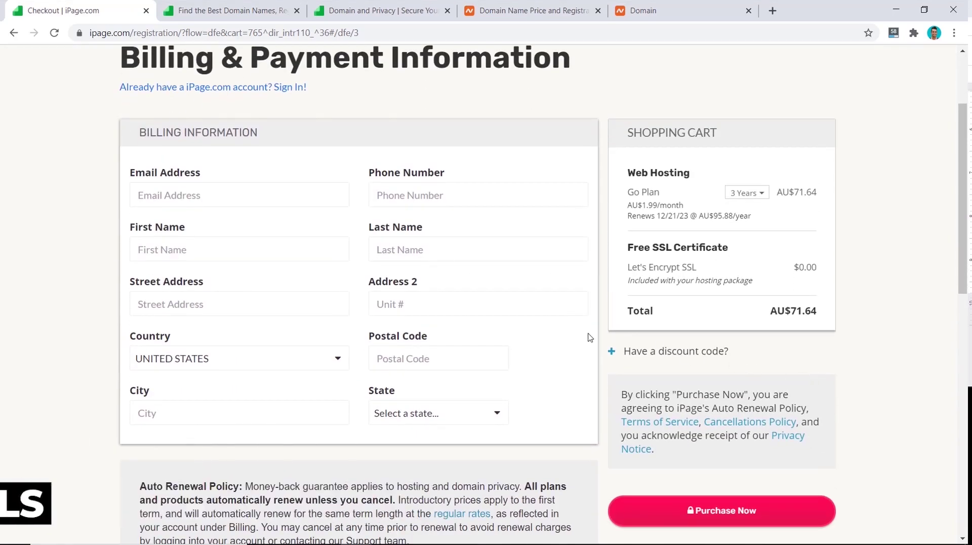
{"action": "scroll", "coordinate": [590, 337], "scroll_direction": "down", "scroll_amount": 7}
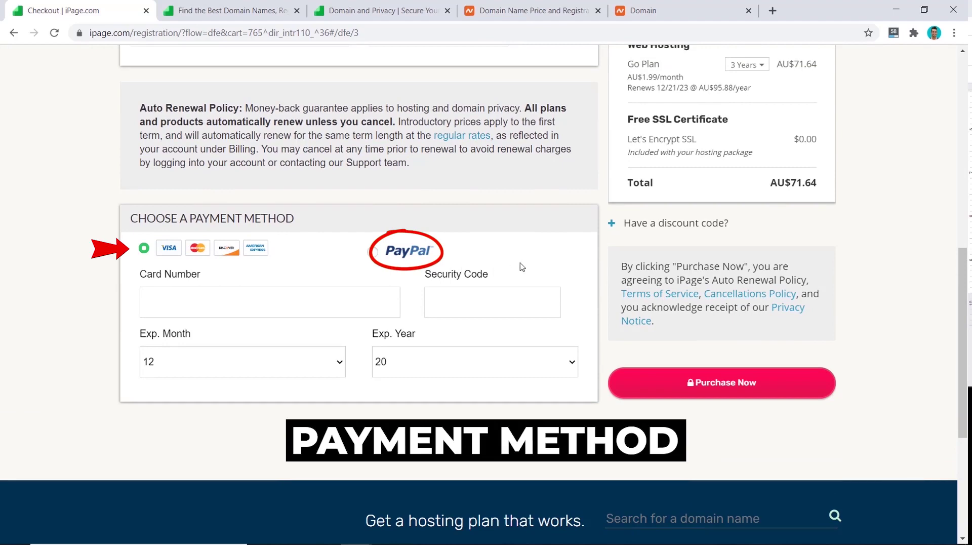
{"action": "scroll", "coordinate": [684, 354], "scroll_direction": "up", "scroll_amount": 1}
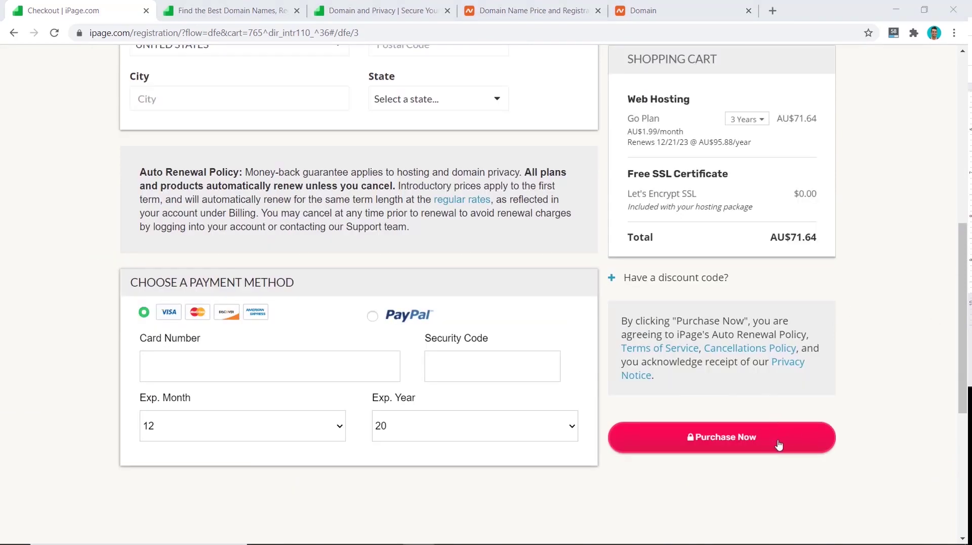
{"action": "left_click", "coordinate": [778, 445]}
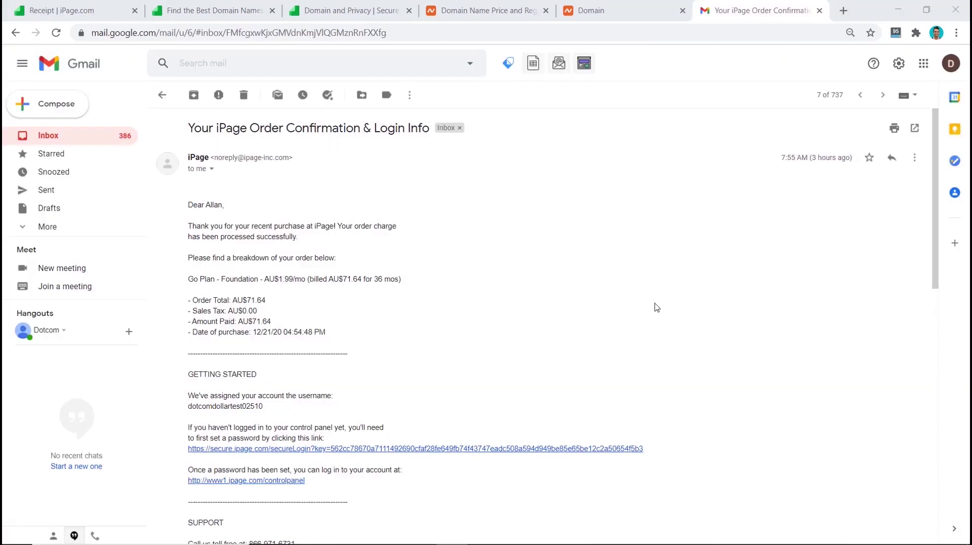
- Follow the confirmation email's secure login link to iPage's account setup page
{"action": "left_click", "coordinate": [368, 452]}
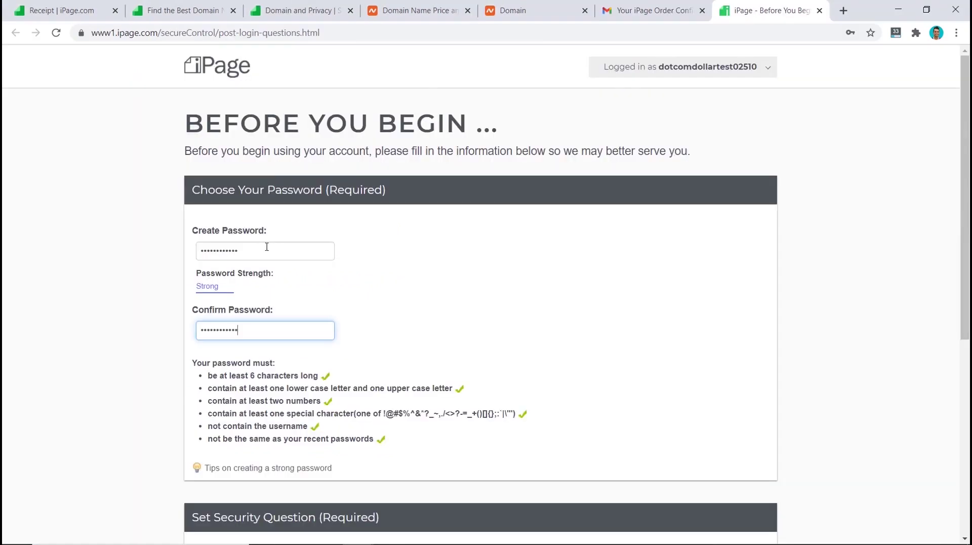
- Choose a security question, answer it, and save the account setup
{"action": "scroll", "coordinate": [267, 246], "scroll_direction": "down", "scroll_amount": 6}
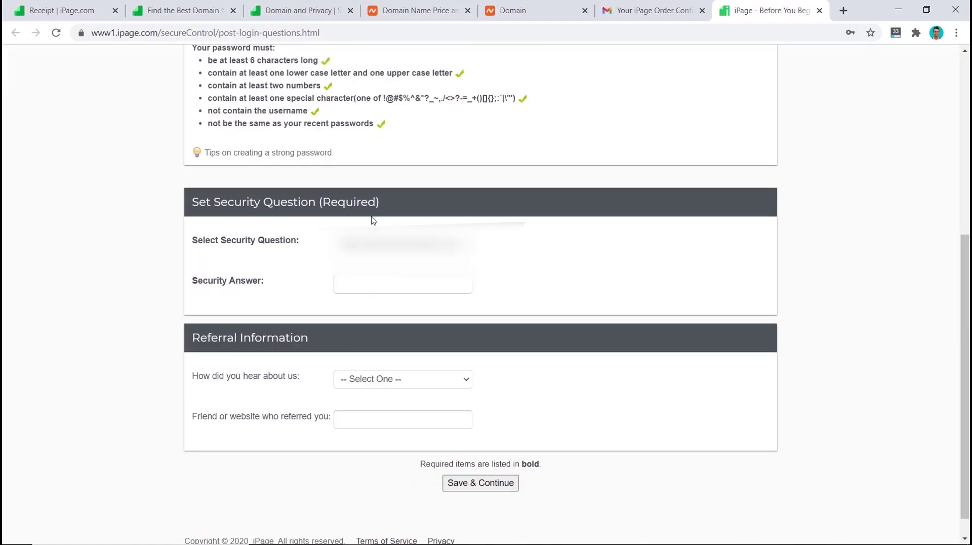
{"action": "left_click", "coordinate": [402, 245]}
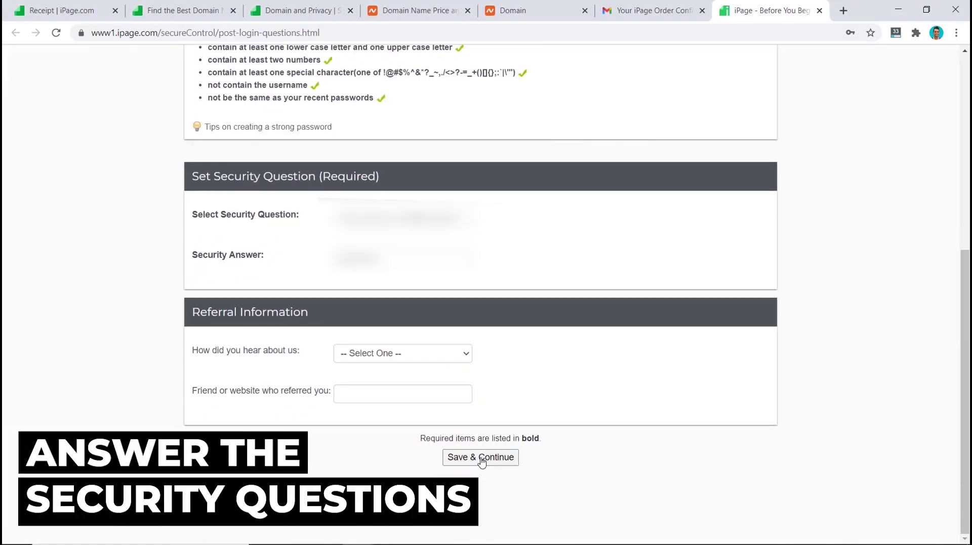
{"action": "left_click", "coordinate": [481, 458]}
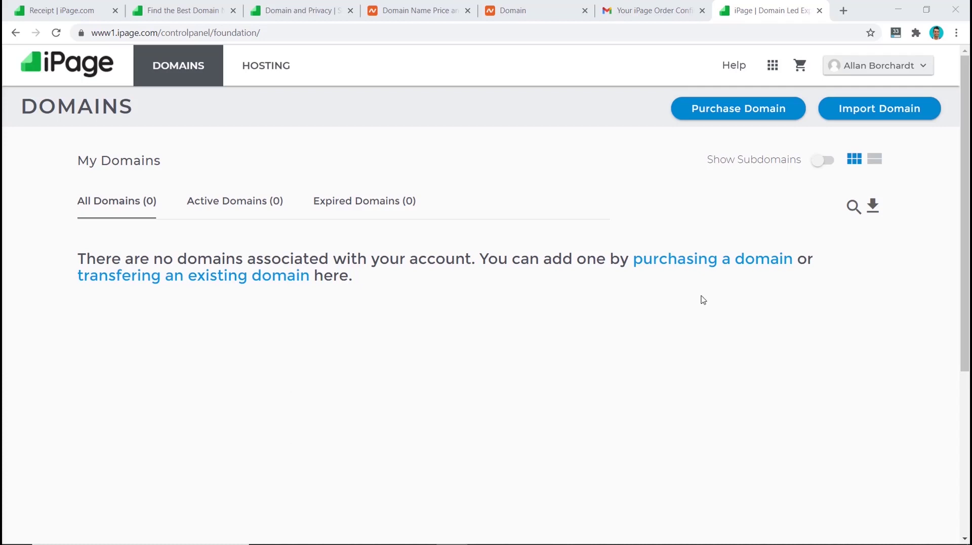
- Import the owned .com domain as an existing domain, keeping its current registrar
{"action": "left_click", "coordinate": [875, 110]}
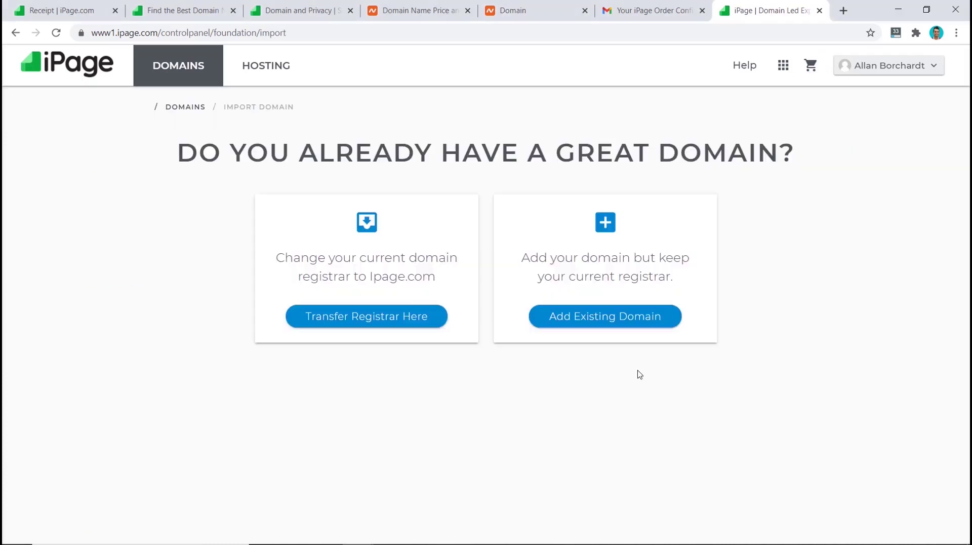
{"action": "left_click", "coordinate": [623, 324]}
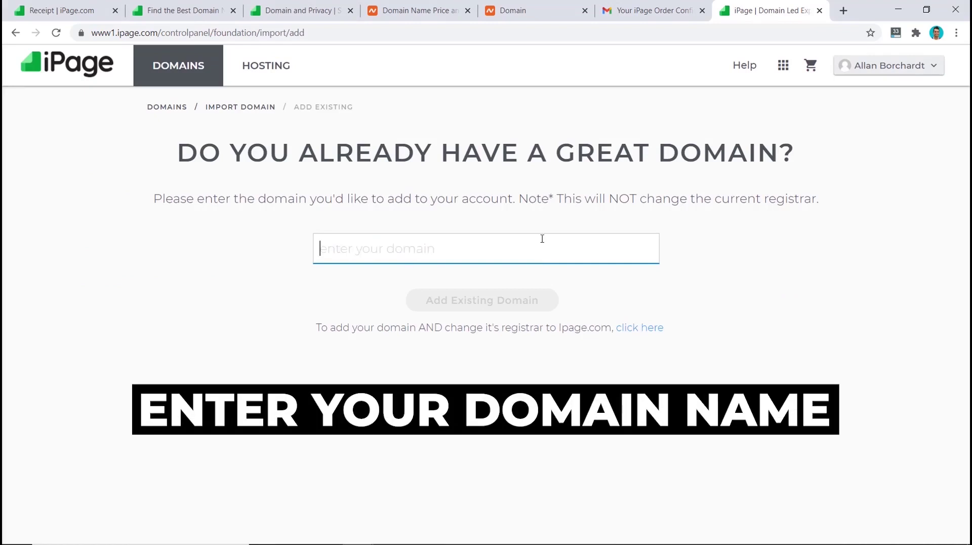
{"action": "type", "text": "allanborch.com"}
{"action": "left_click", "coordinate": [707, 357]}
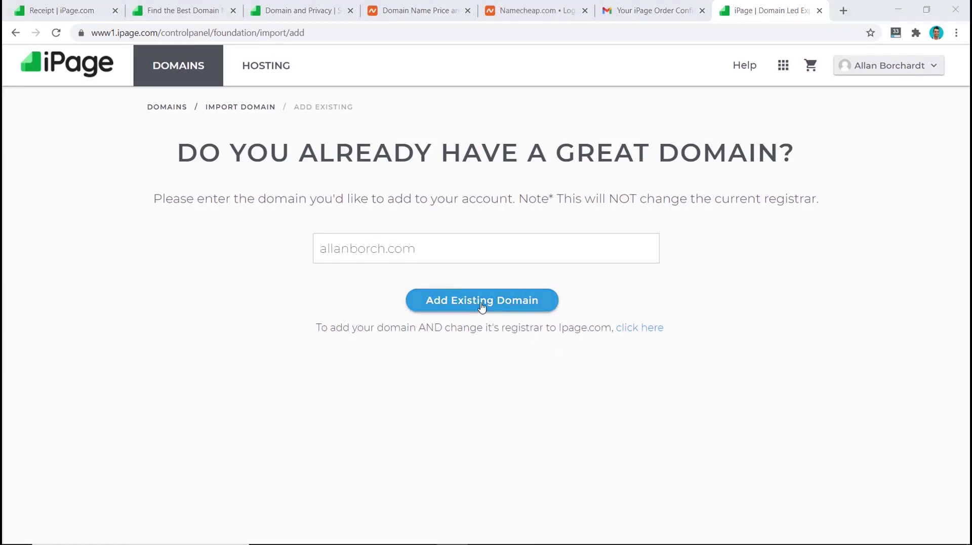
{"action": "left_click", "coordinate": [481, 300]}
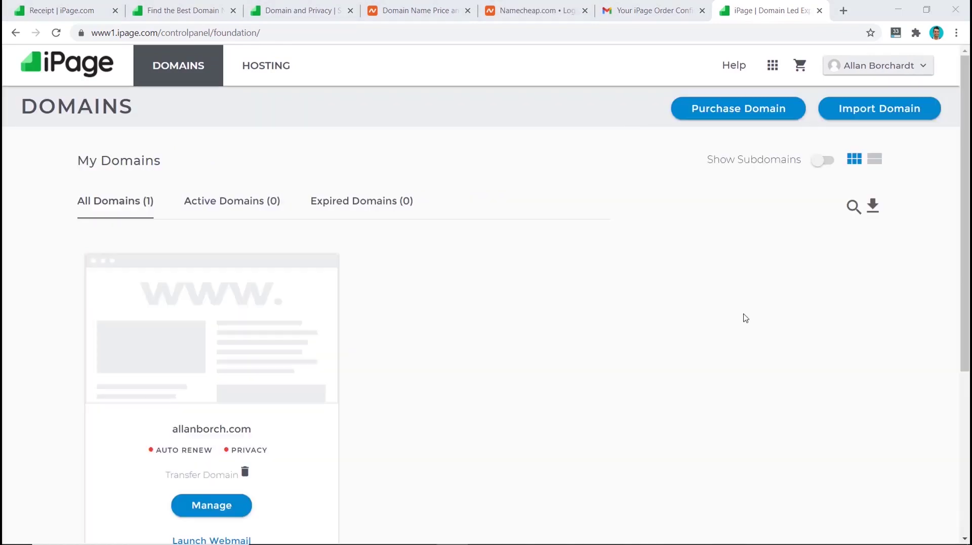
- Copy the domain's nameservers ns1.ipage.com and ns2.ipage.com from its summary
{"action": "left_click", "coordinate": [200, 507]}
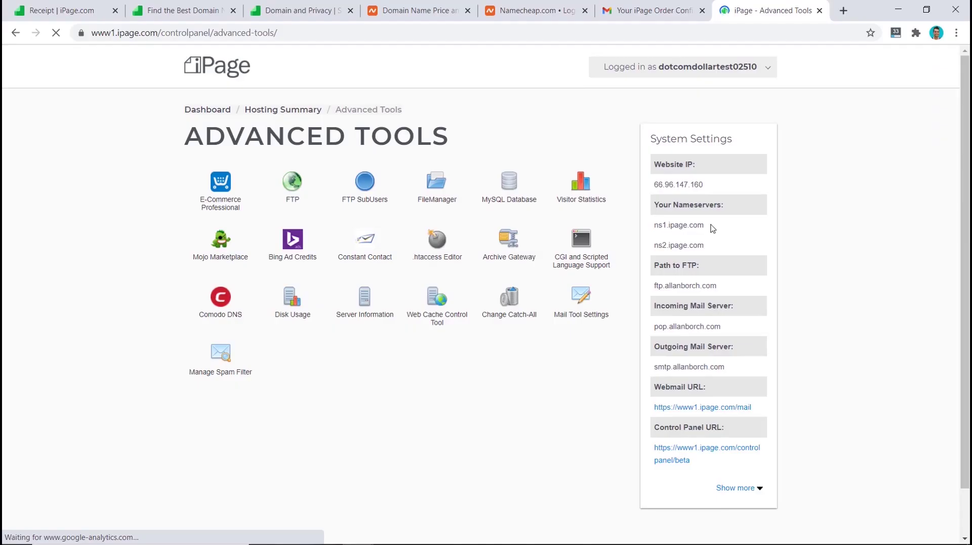
{"action": "left_click_drag", "start_coordinate": [543, 209], "coordinate": [455, 208]}
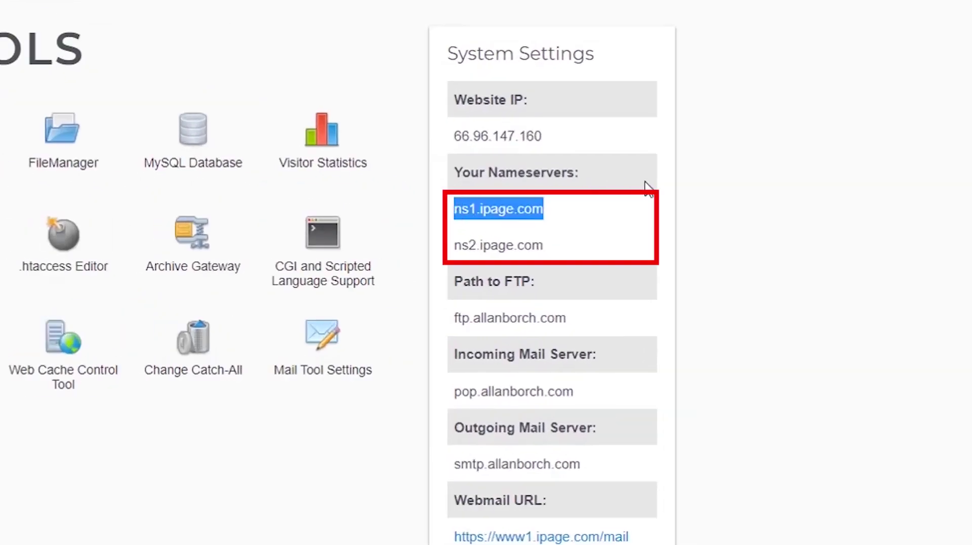
{"action": "left_click", "coordinate": [639, 209]}
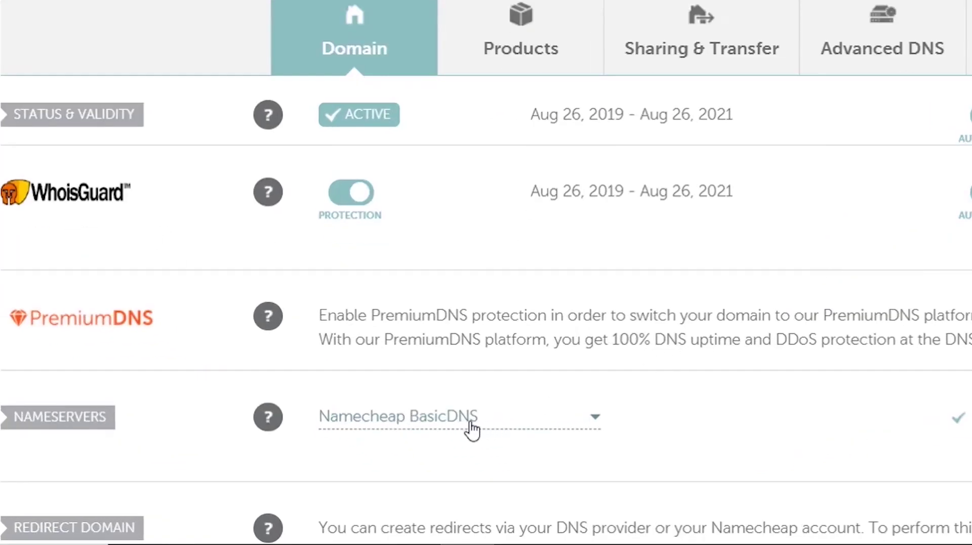
- Switch the domain to Custom DNS with ns1.ipage.com and ns2.ipage.com, and save
{"action": "left_click", "coordinate": [471, 429]}
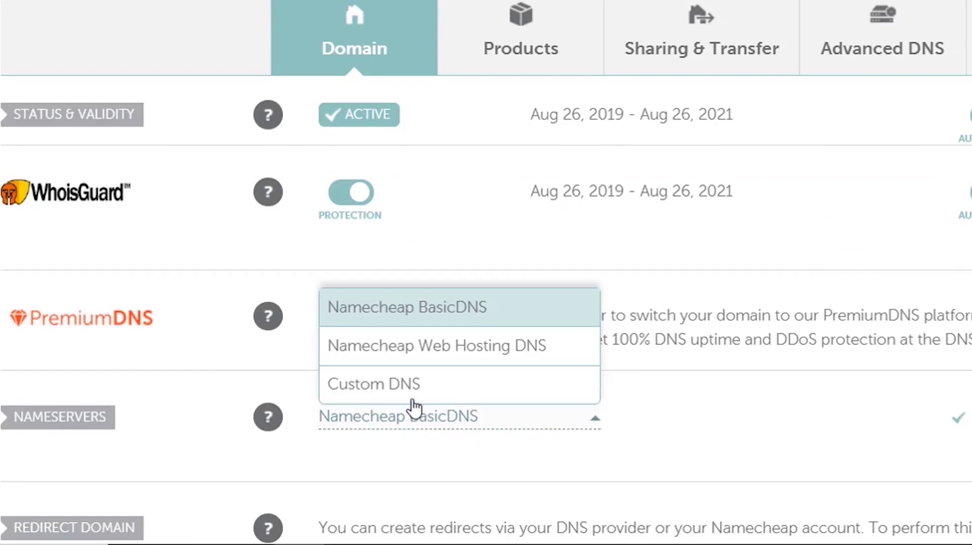
{"action": "left_click", "coordinate": [398, 392]}
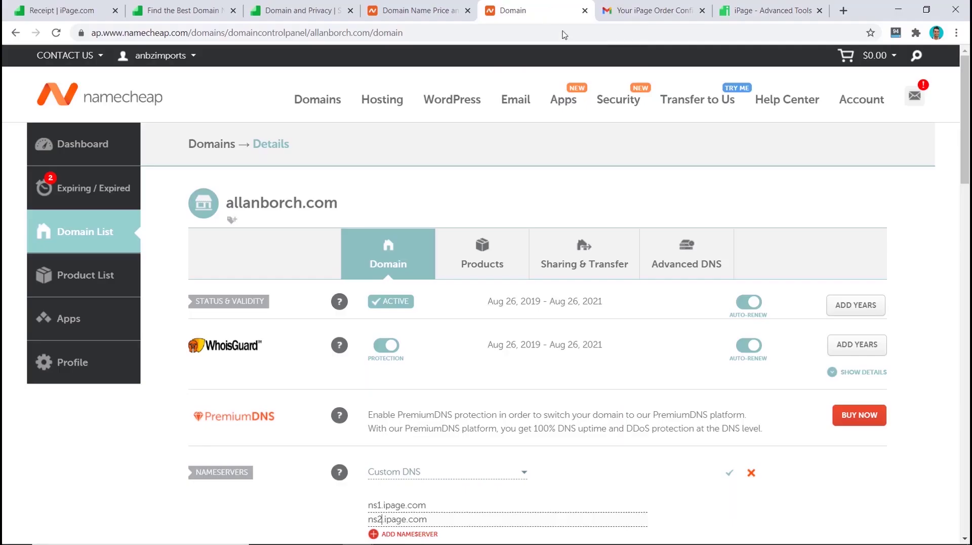
{"action": "left_click", "coordinate": [730, 472]}
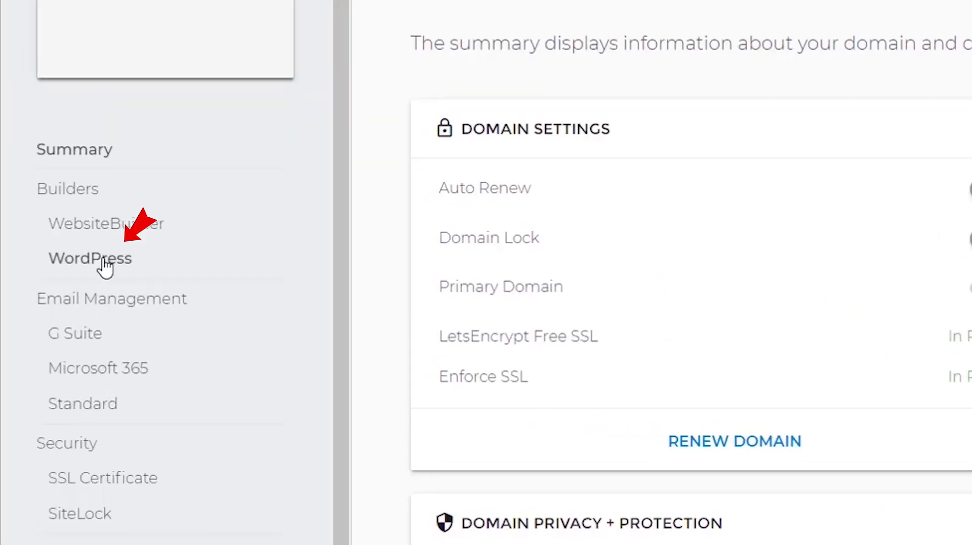
- Start a new WordPress setup for allanborch.com on the existing hosting plan
{"action": "left_click", "coordinate": [50, 302]}
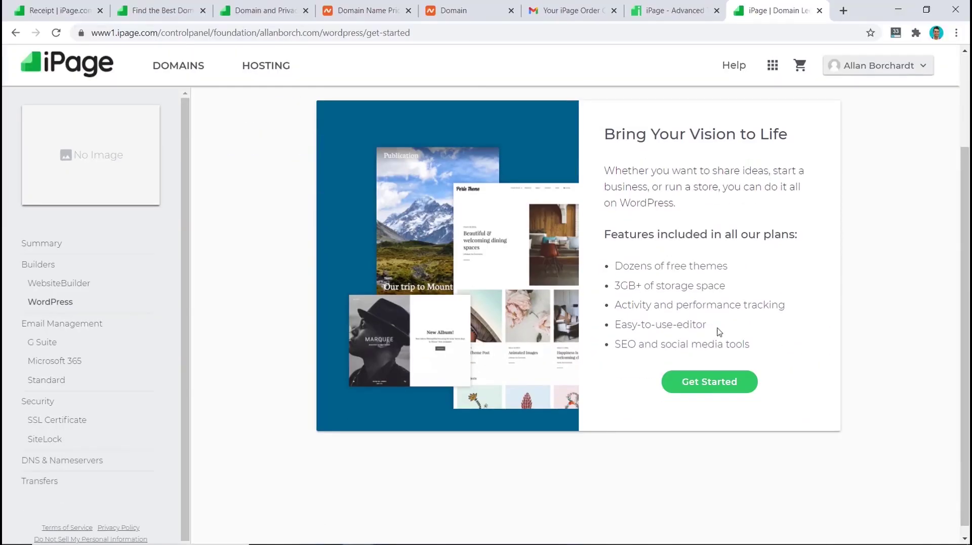
{"action": "left_click", "coordinate": [709, 381]}
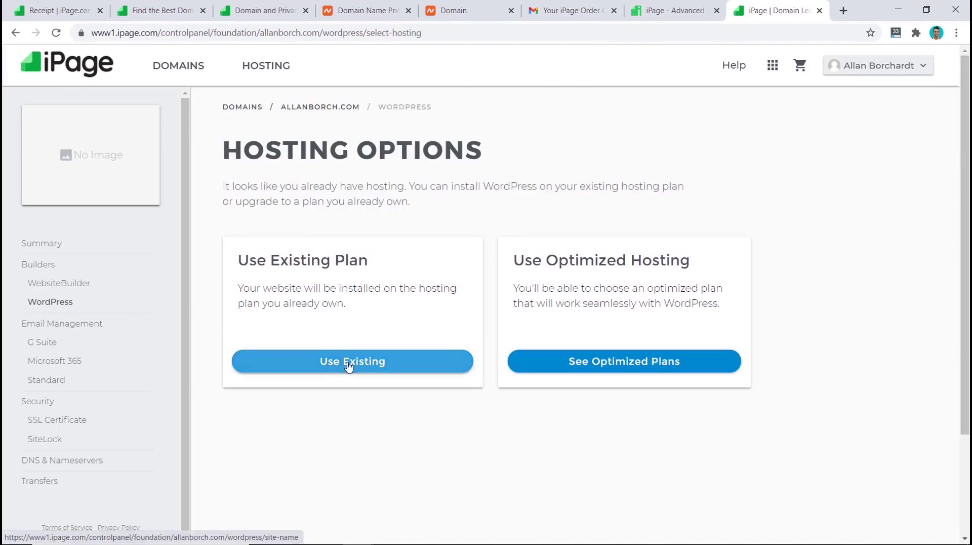
{"action": "left_click", "coordinate": [348, 362]}
- Title the site 'Dotcom Dollar' and install WordPress with the admin account details
{"action": "left_click", "coordinate": [275, 249]}
{"action": "type", "text": "Dotcom Dollar"}
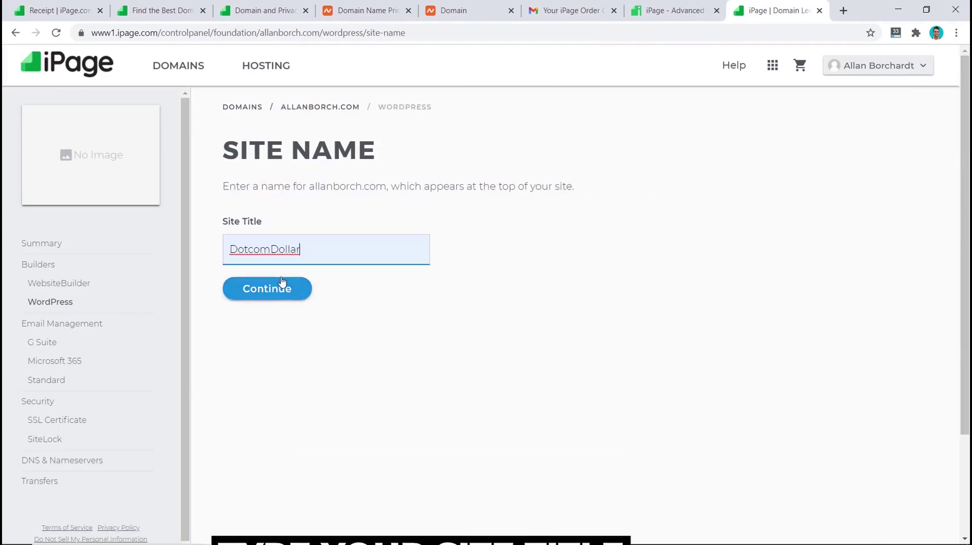
{"action": "left_click", "coordinate": [282, 285]}
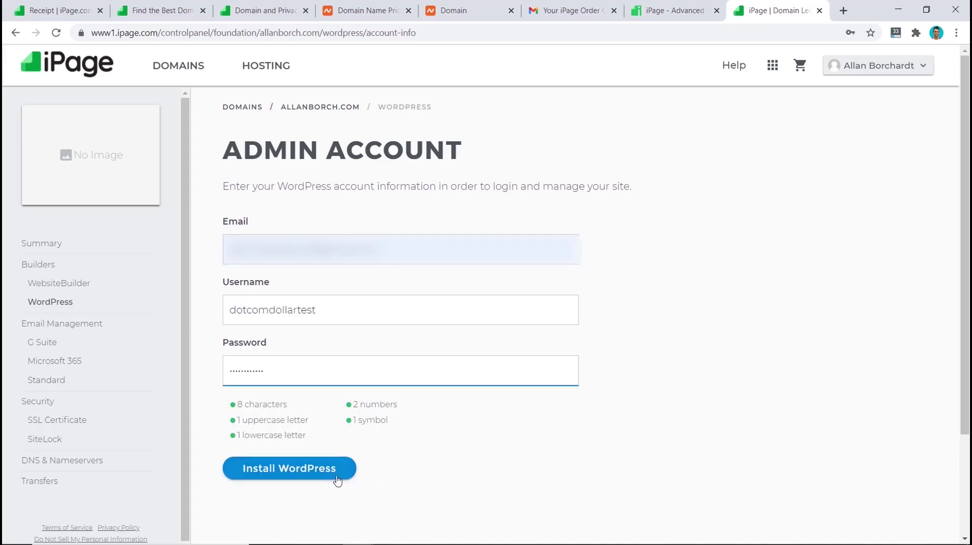
{"action": "left_click", "coordinate": [319, 469]}
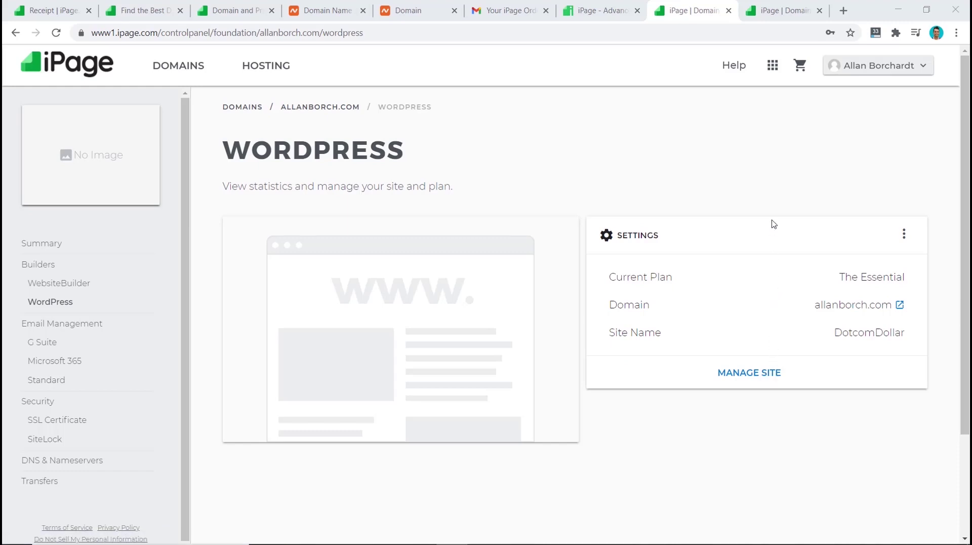
- Turn on Enforce SSL for allanborch.com and check its LetsEncrypt SSL certificate details
{"action": "left_click", "coordinate": [772, 11]}
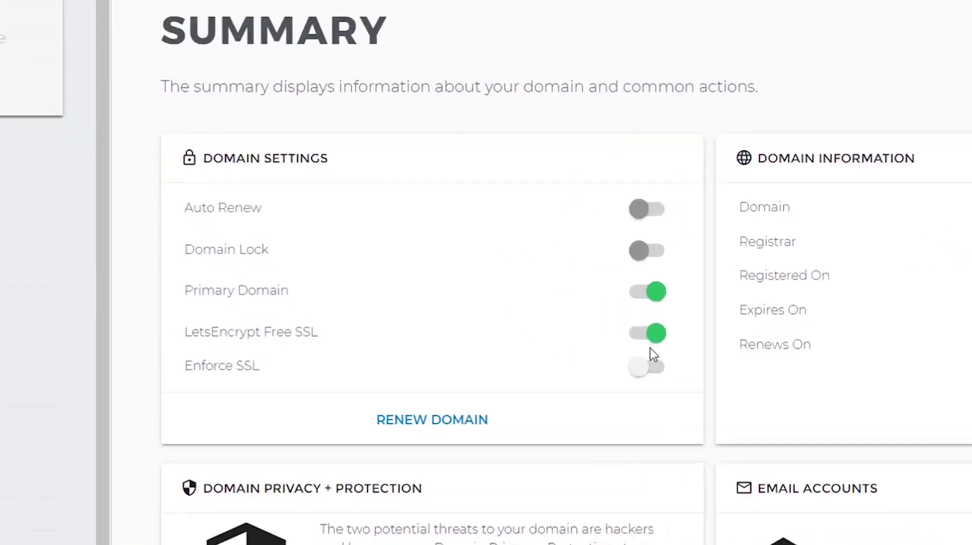
{"action": "left_click", "coordinate": [659, 371]}
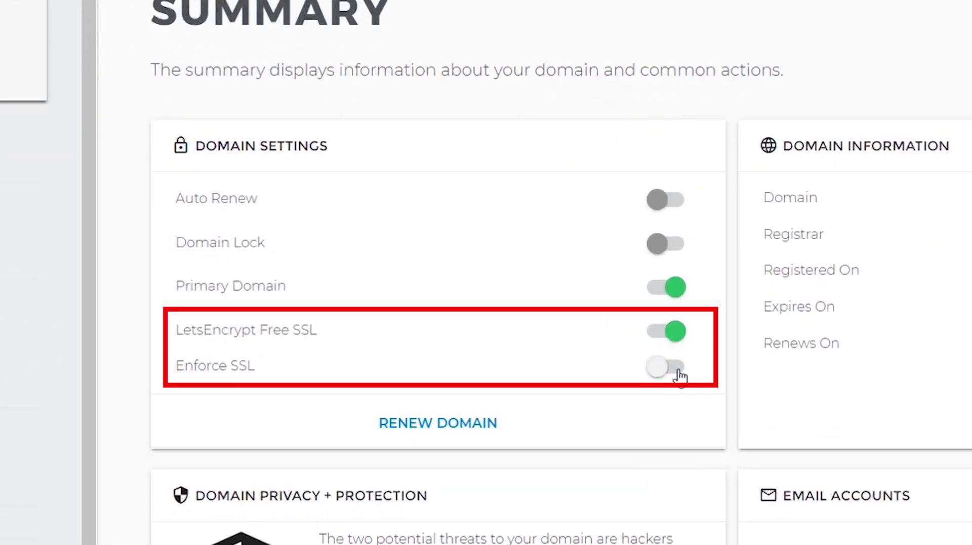
{"action": "left_click", "coordinate": [680, 376]}
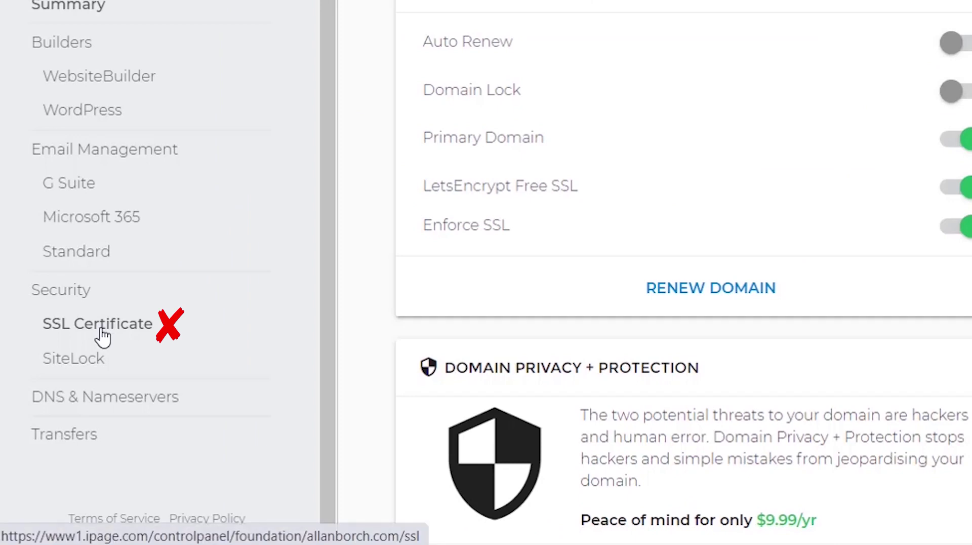
{"action": "left_click", "coordinate": [102, 330]}
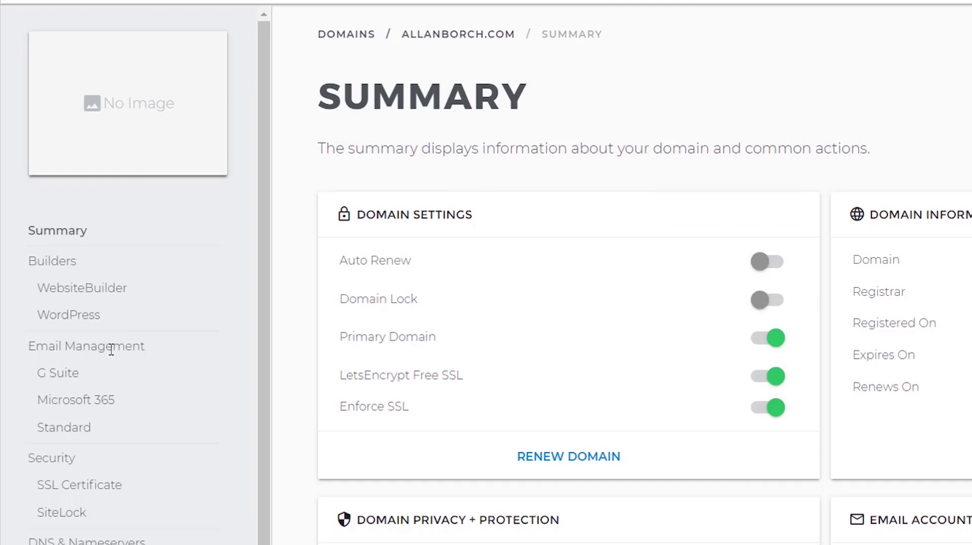
{"action": "left_click", "coordinate": [68, 430]}
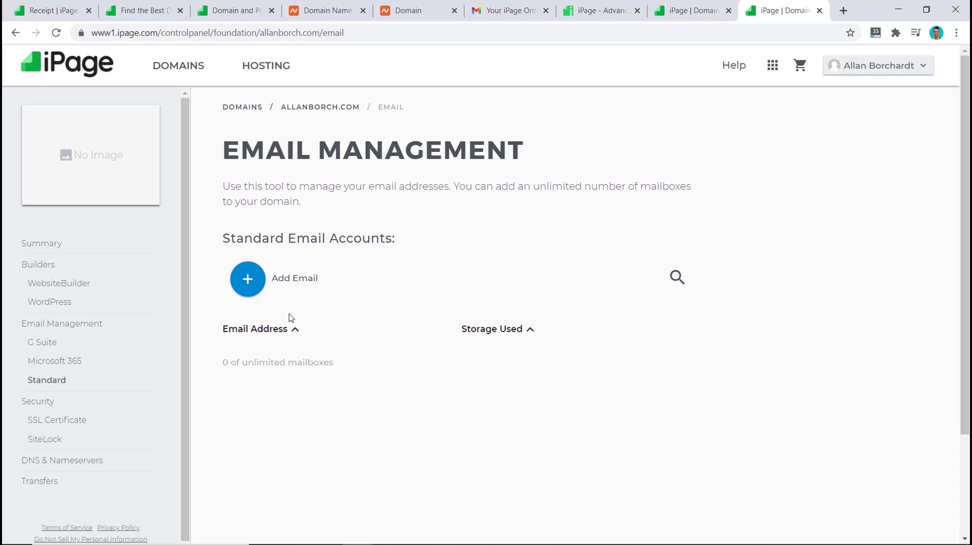
{"action": "left_click", "coordinate": [246, 281]}
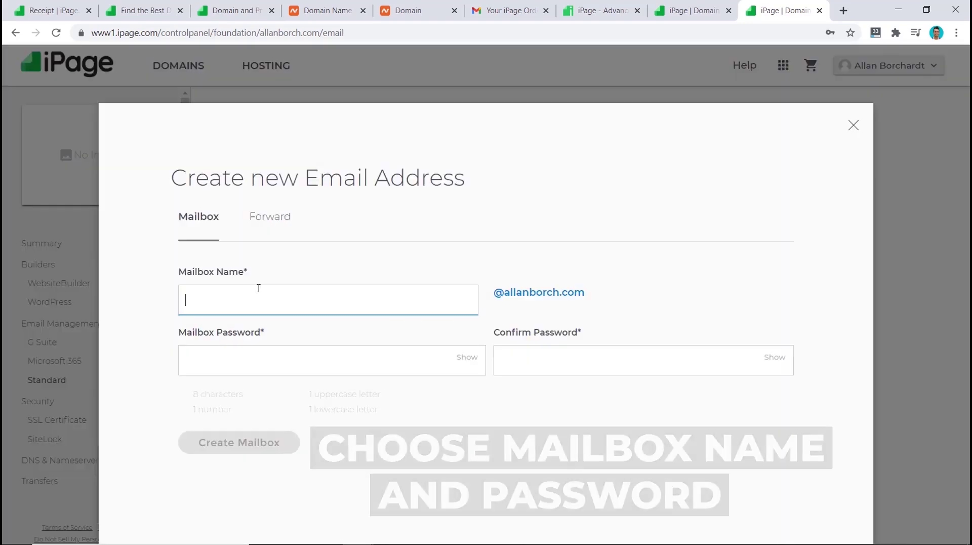
{"action": "type", "text": "test"}
{"action": "key", "text": "Tab"}
{"action": "type", "text": "************"}
{"action": "key", "text": "Tab"}
{"action": "type", "text": "************"}
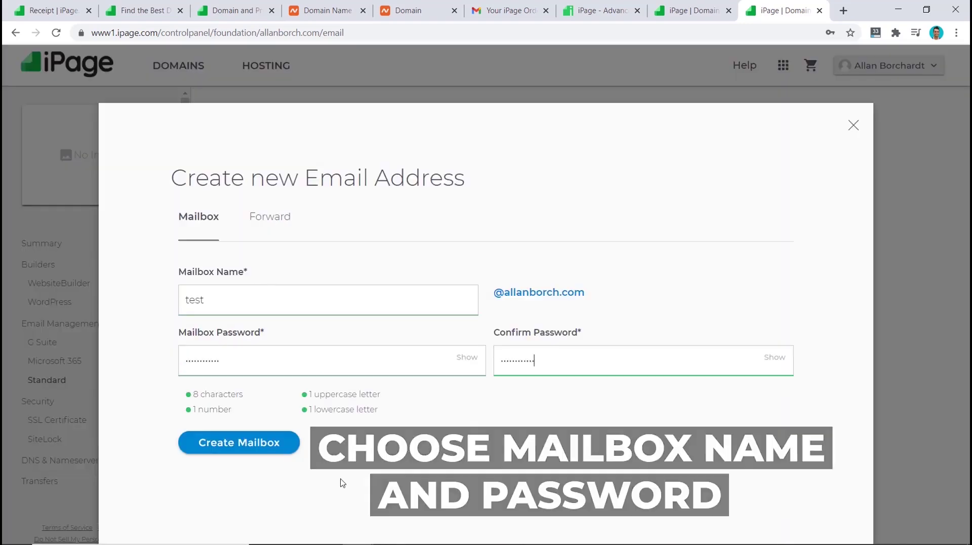
{"action": "left_click", "coordinate": [252, 453]}
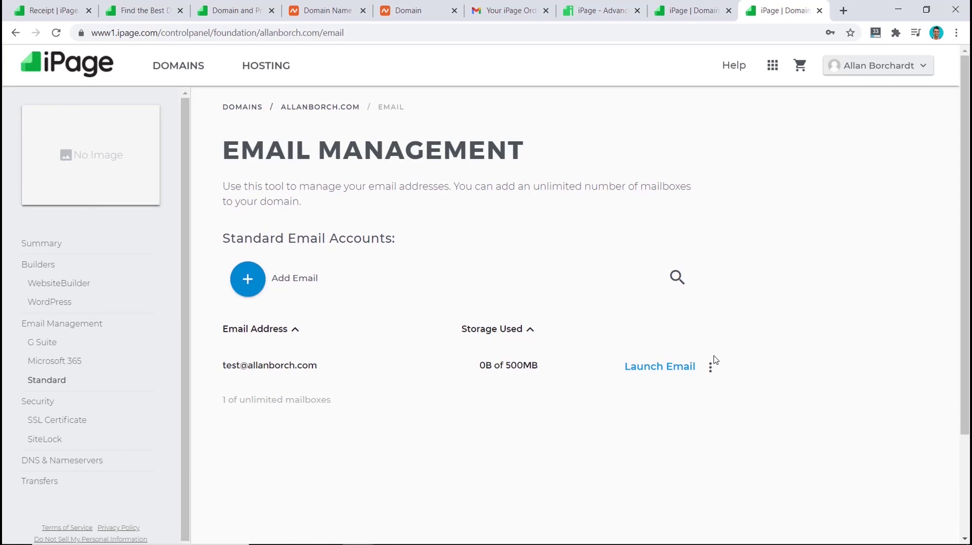
{"action": "left_click", "coordinate": [718, 11]}
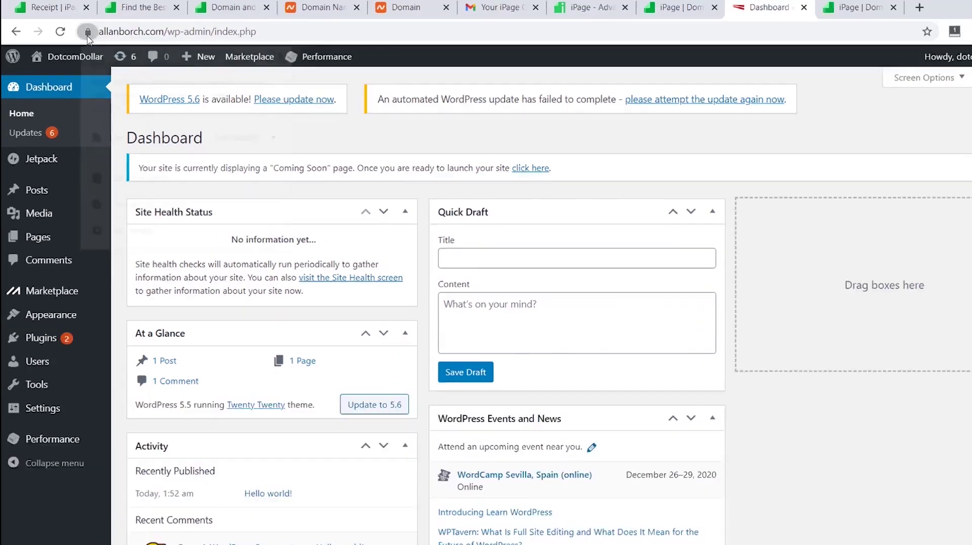
{"action": "left_click", "coordinate": [81, 32]}
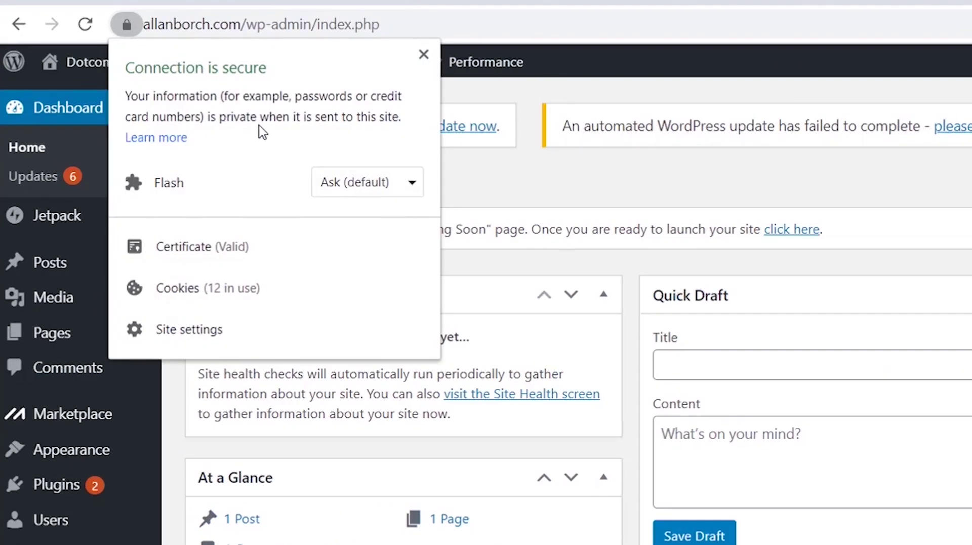
{"action": "left_click", "coordinate": [615, 175]}
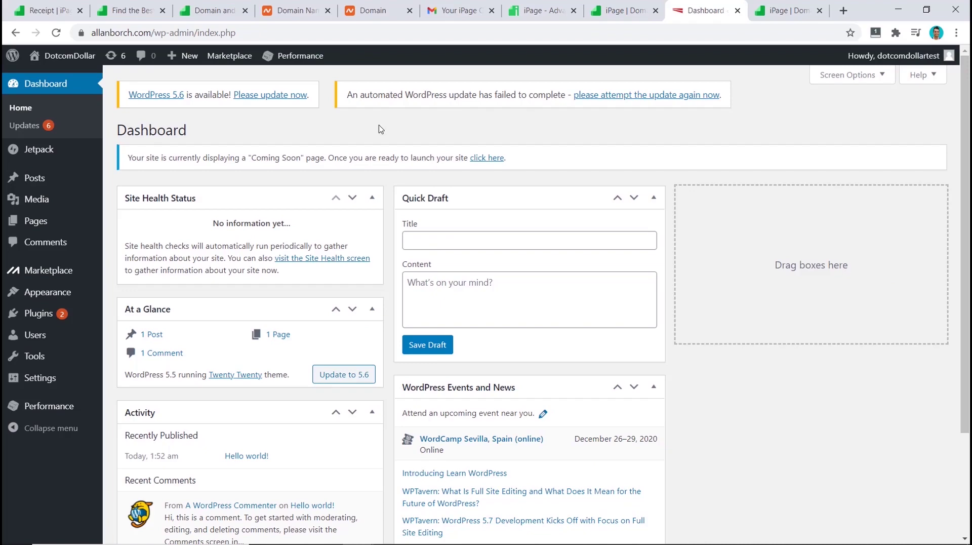
{"action": "mouse_move", "coordinate": [71, 57]}
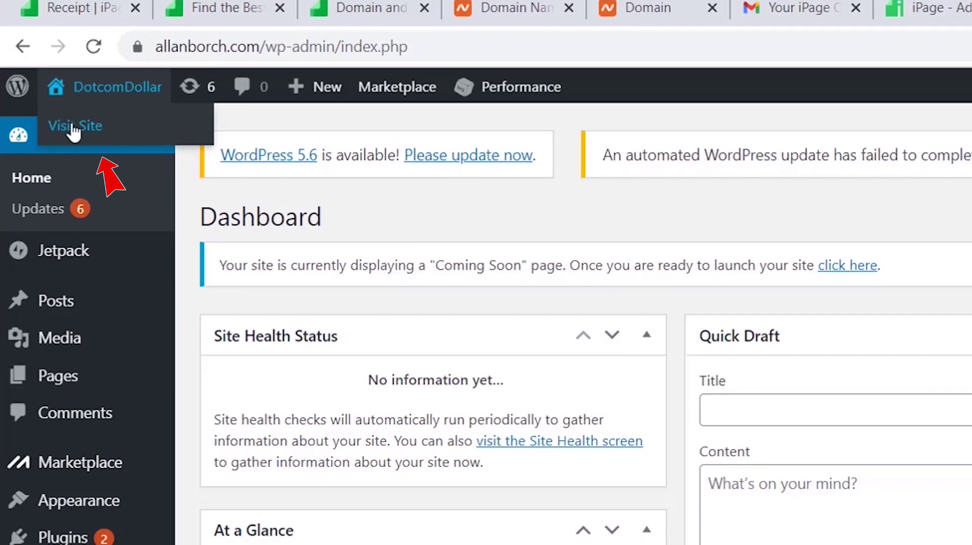
- Visit the live DotcomDollar site and scroll through its Hello world! post
{"action": "left_click", "coordinate": [74, 127]}
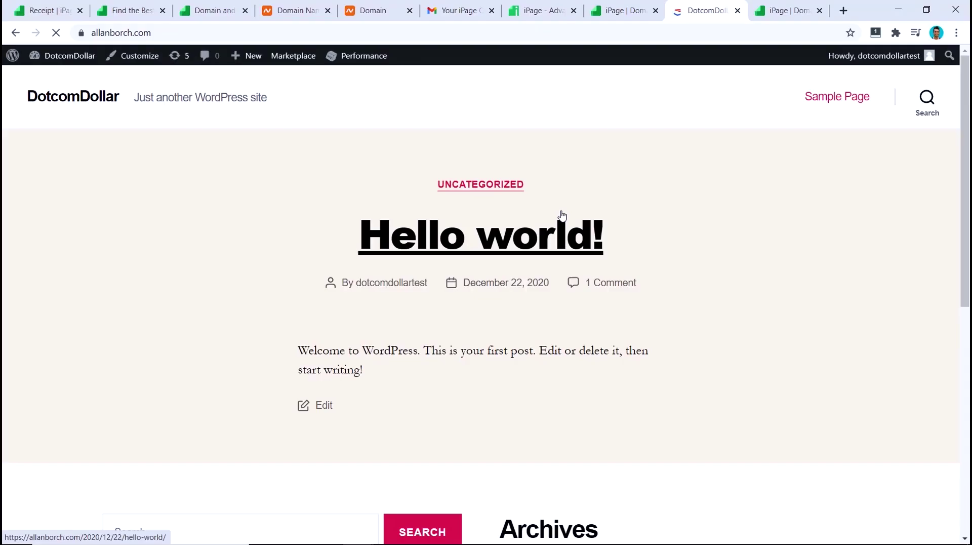
{"action": "scroll", "coordinate": [562, 215], "scroll_direction": "down", "scroll_amount": 9}
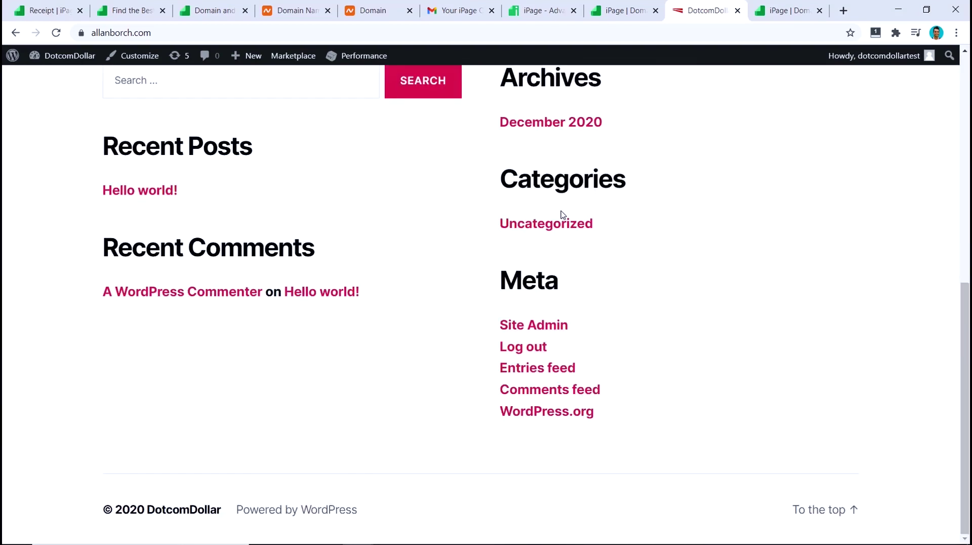
{"action": "scroll", "coordinate": [562, 215], "scroll_direction": "up", "scroll_amount": 10}
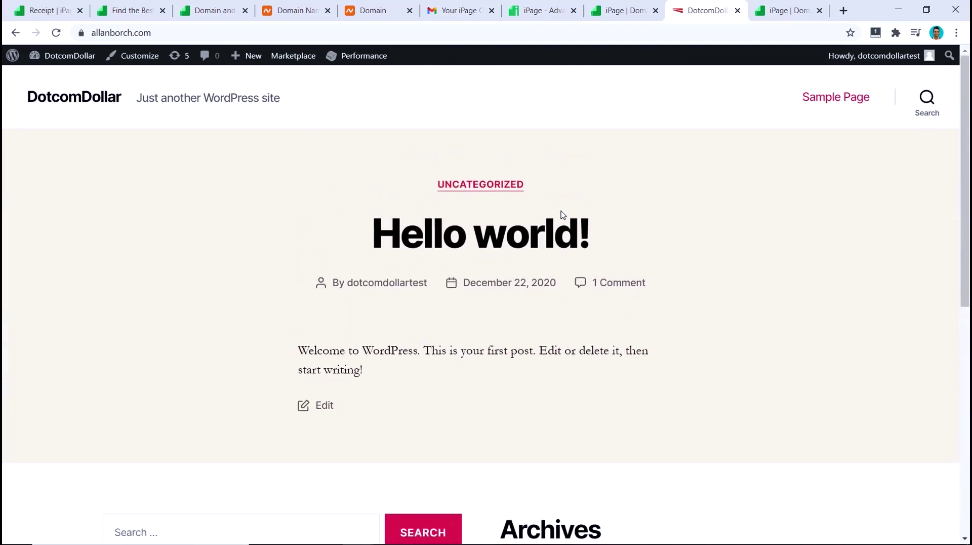